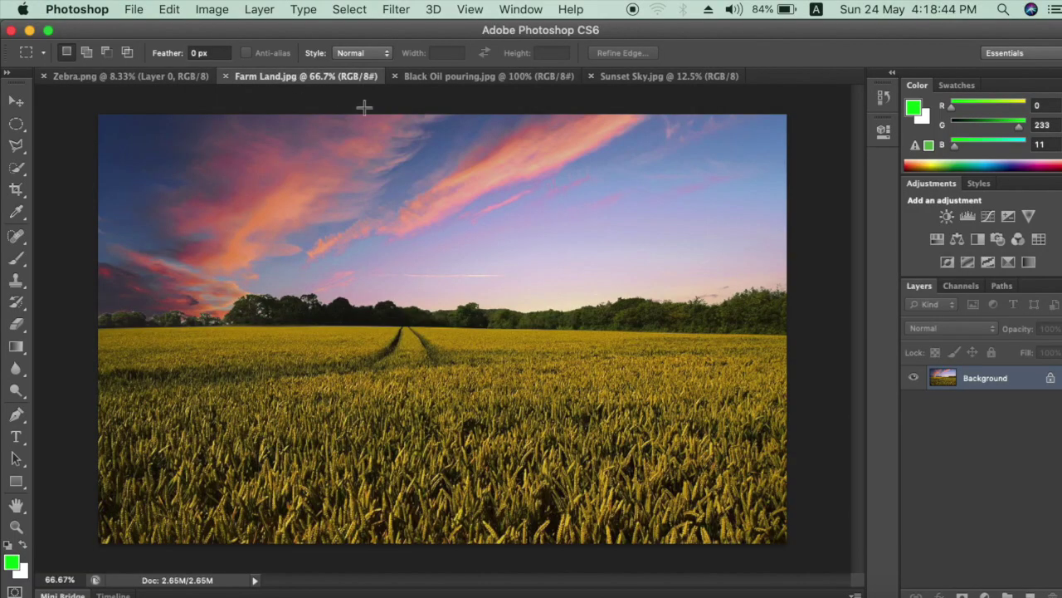
# - Look through the open source photos and settle on the Zebra.png cutout
pyautogui.hotkey('ctrl', 'Tab')
pyautogui.hotkey('ctrl', 'Tab')
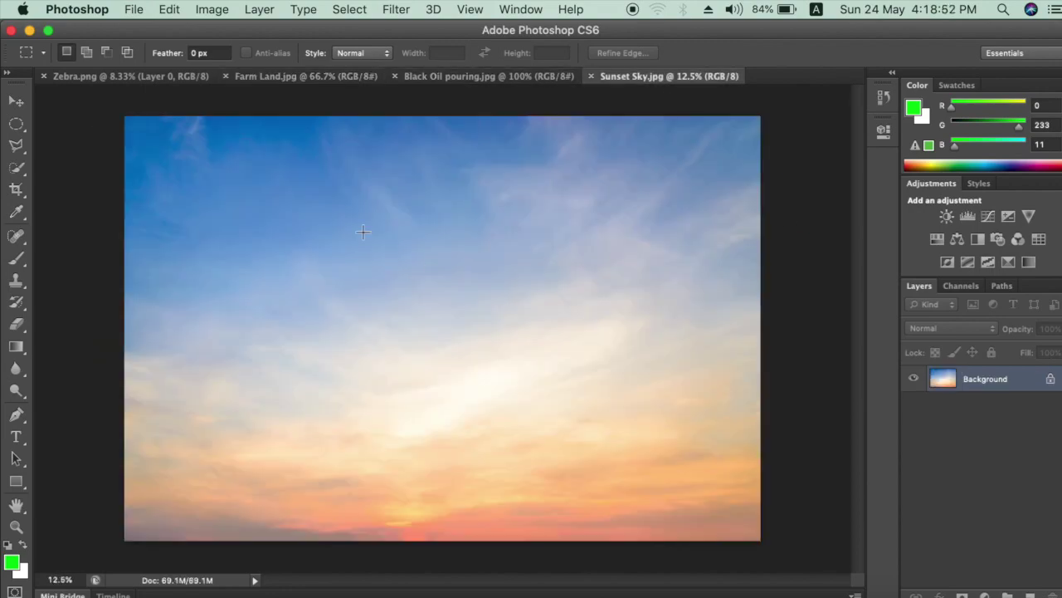
pyautogui.click(128, 81)
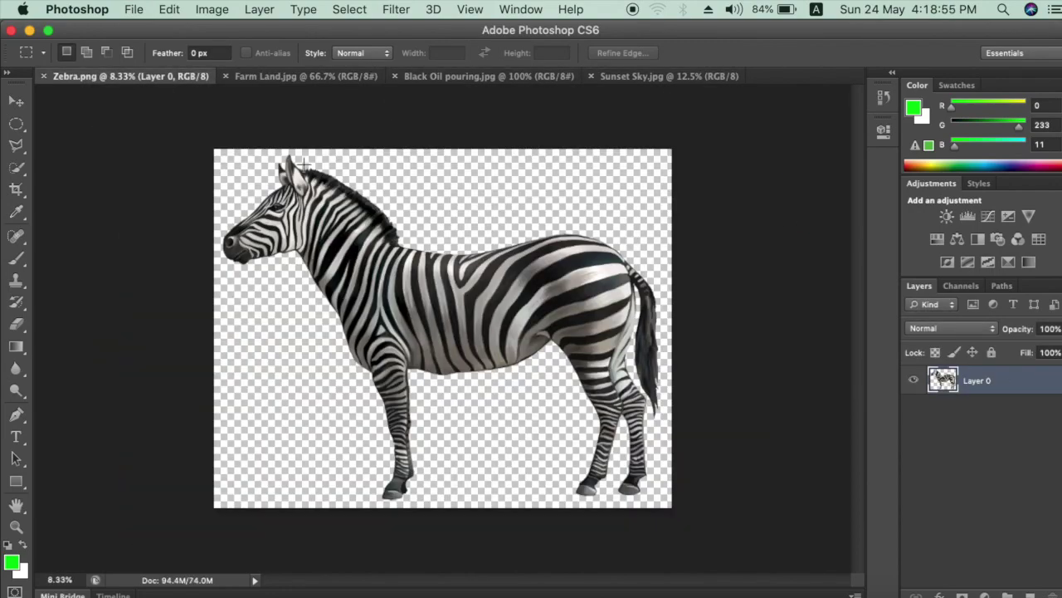
# - Create a custom 1080×1080-pixel, 72 ppi document named 'Zebra Manipulation'
pyautogui.click(133, 9)
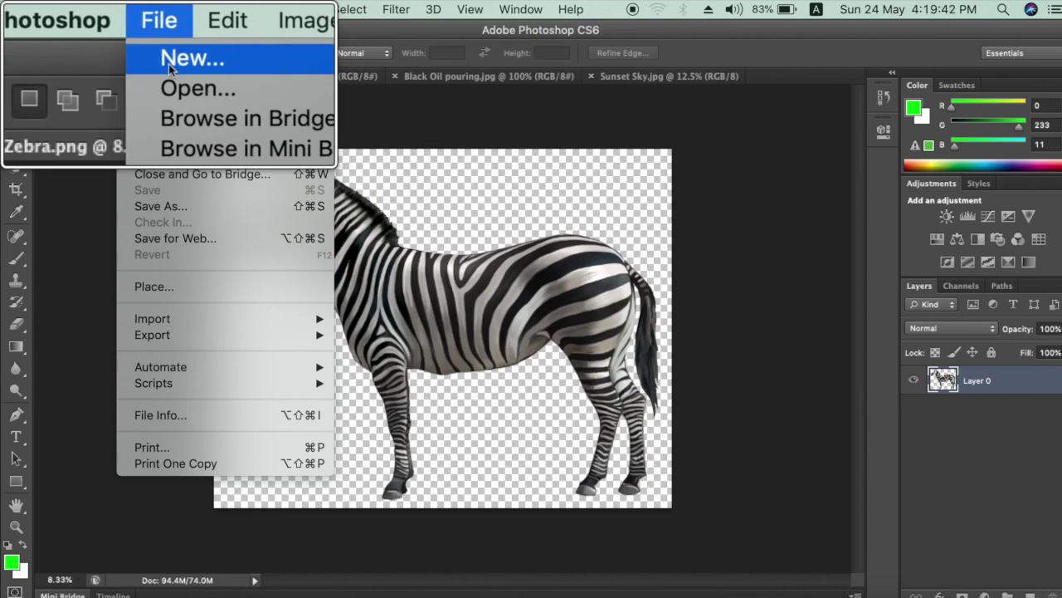
pyautogui.click(168, 64)
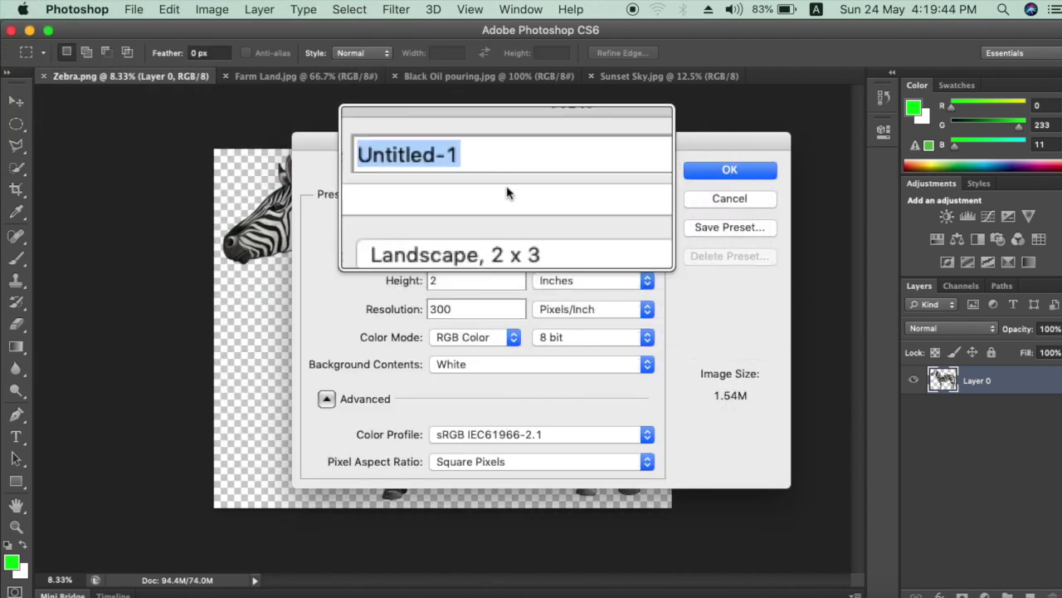
pyautogui.write('Zebra Manipulation')
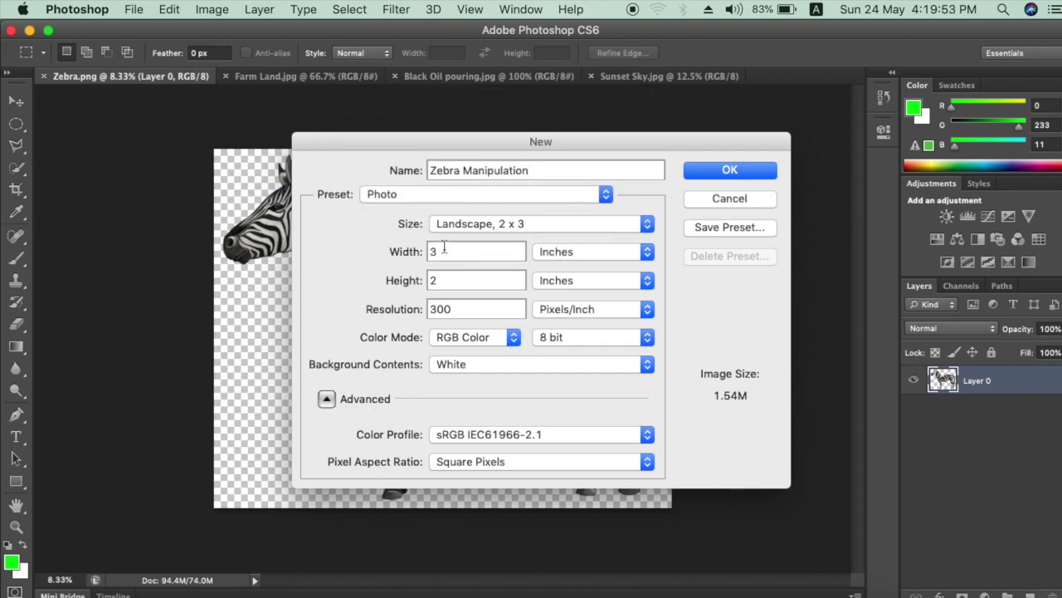
pyautogui.click(440, 193)
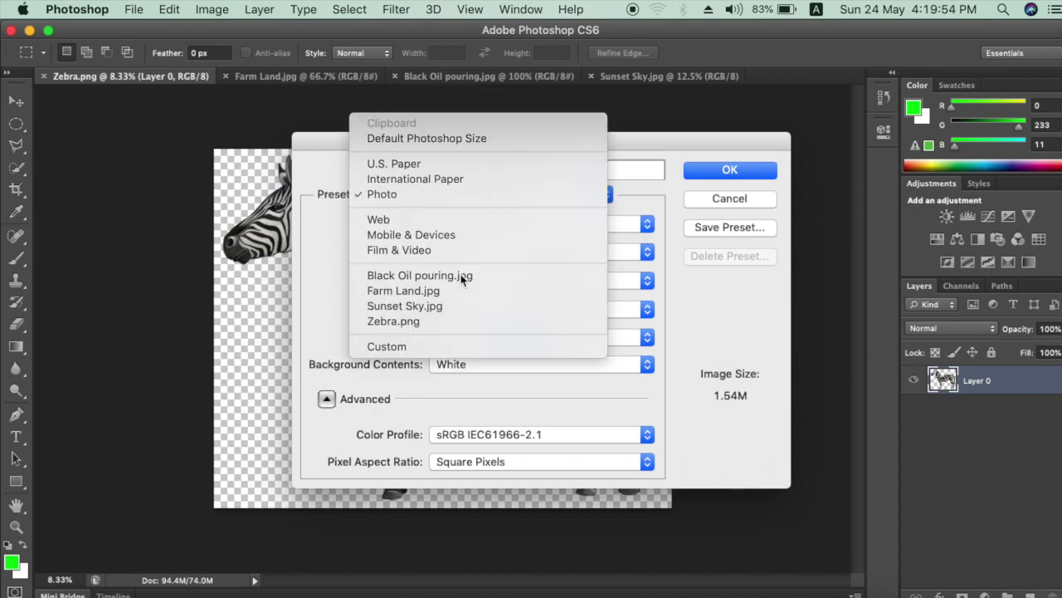
pyautogui.click(414, 340)
pyautogui.click(604, 257)
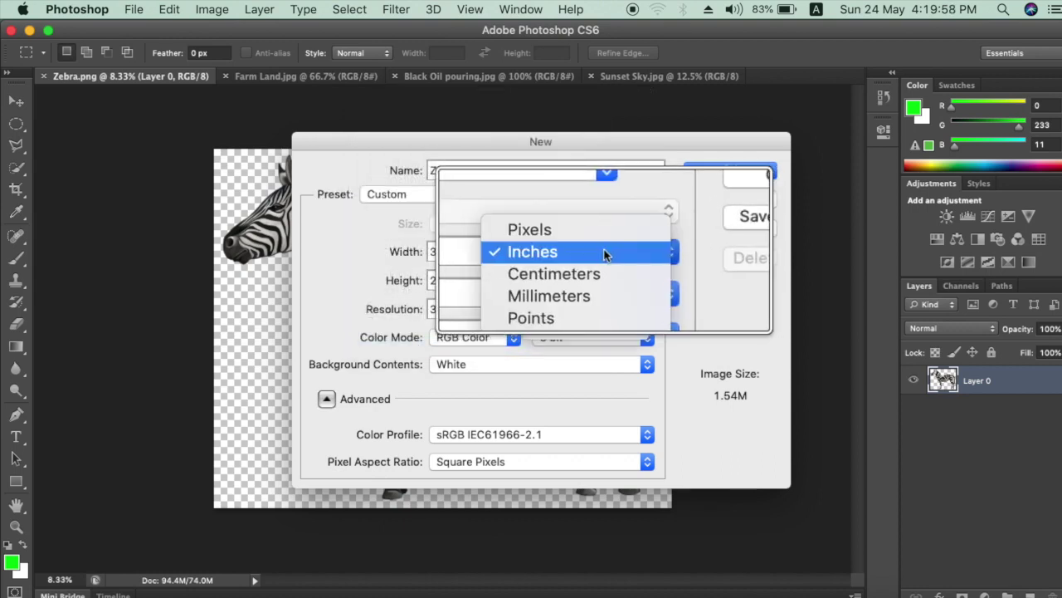
pyautogui.click(572, 232)
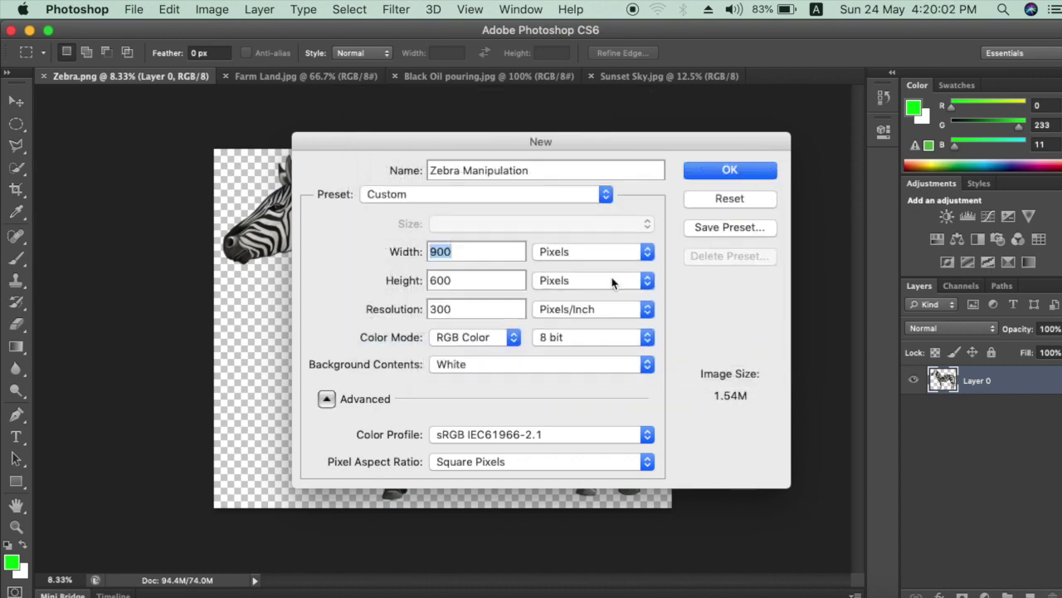
pyautogui.doubleClick(458, 280)
pyautogui.write('1')
pyautogui.press('Tab')
pyautogui.write('72')
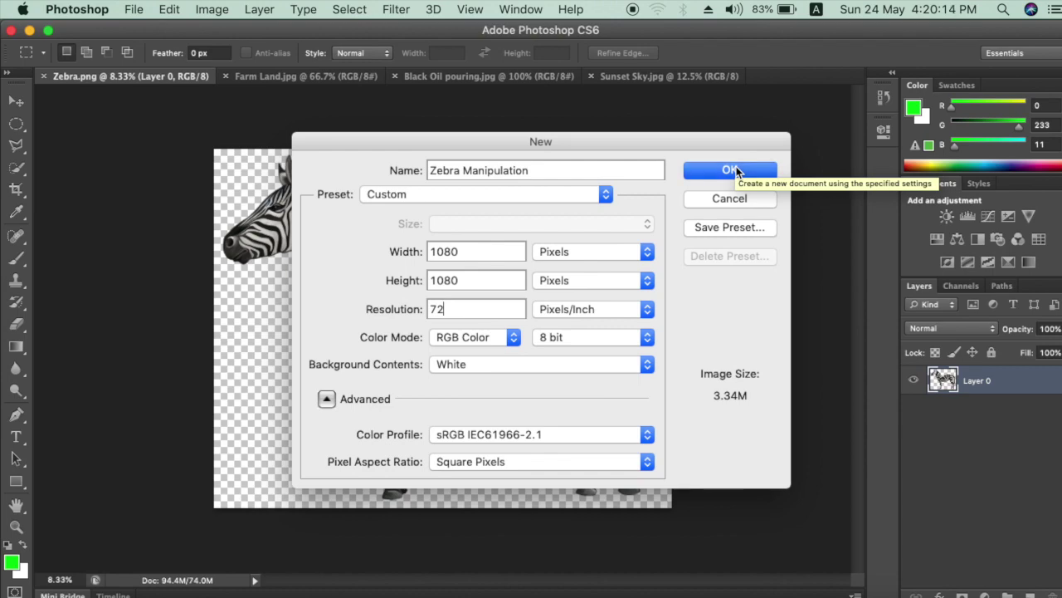
pyautogui.click(731, 170)
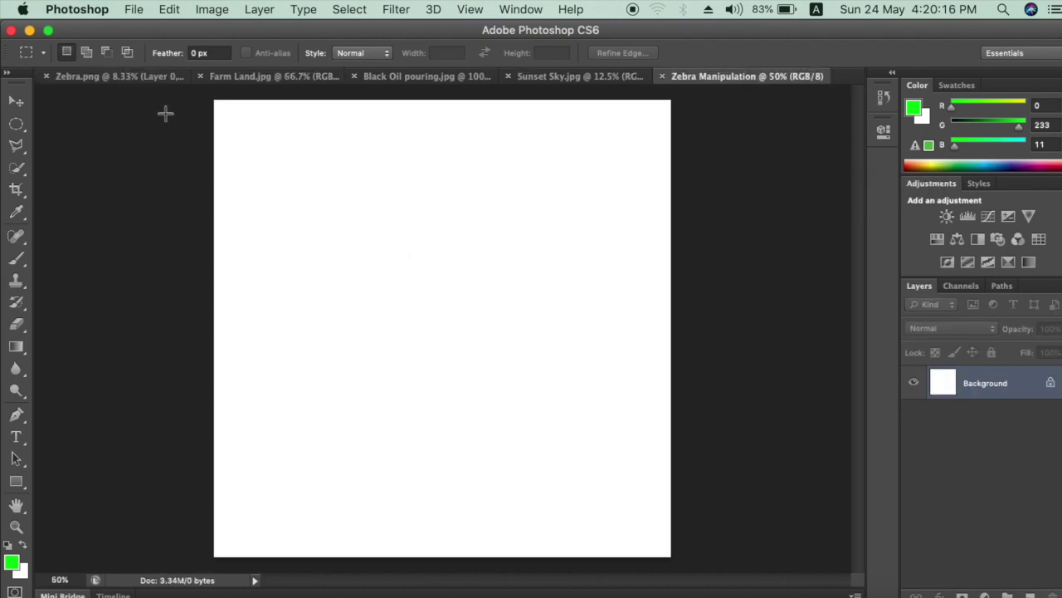
# - Drag the Farm Land wheat-field photo into the Zebra Manipulation document with the Move tool
pyautogui.click(225, 75)
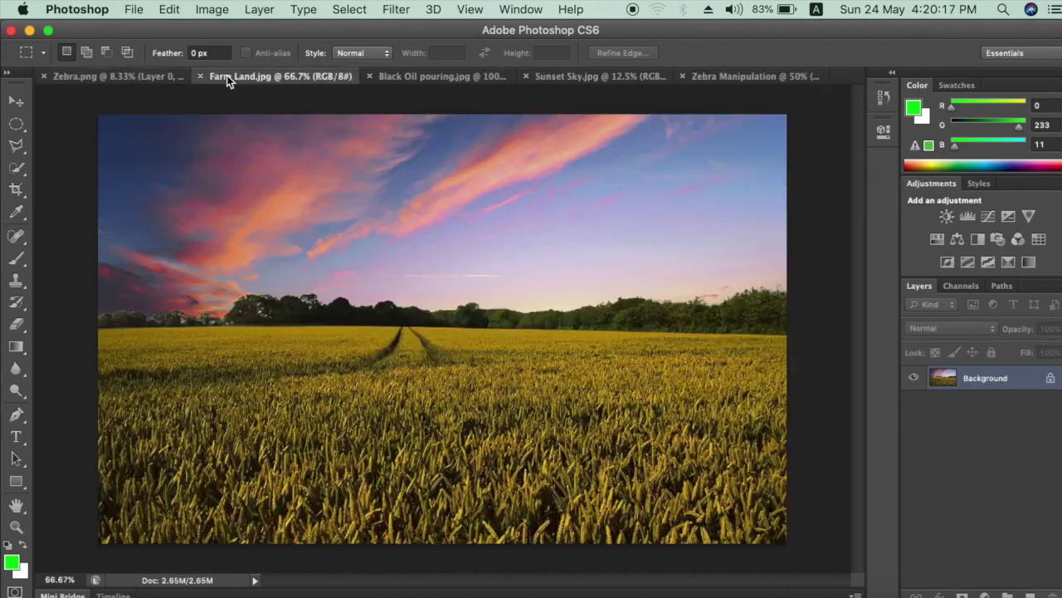
pyautogui.click(15, 103)
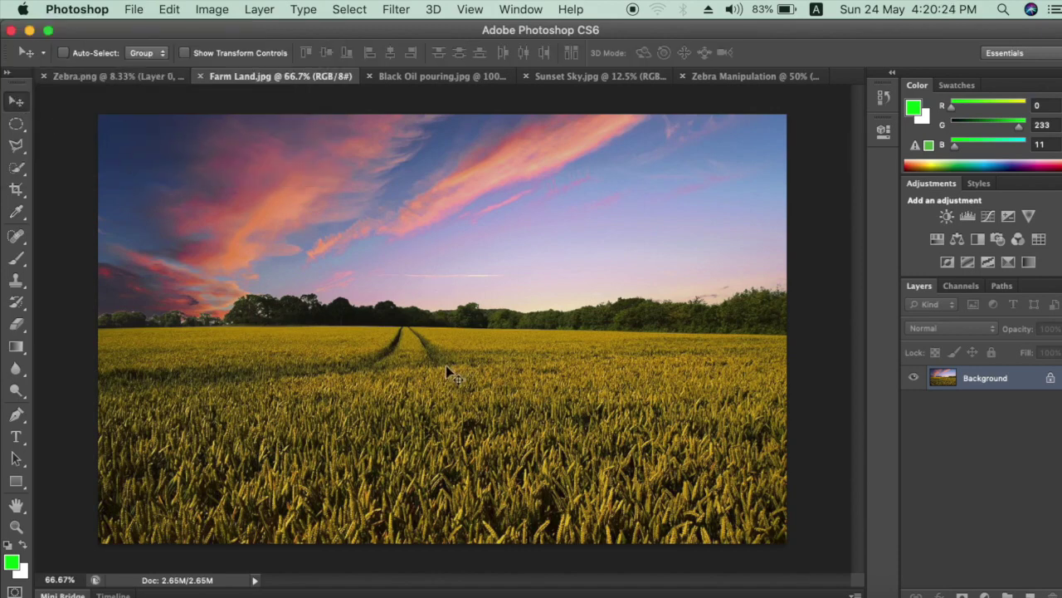
pyautogui.moveTo(445, 373)
pyautogui.mouseDown()
pyautogui.moveTo(705, 88)
pyautogui.moveTo(376, 340)
pyautogui.moveTo(399, 353)
pyautogui.mouseUp()
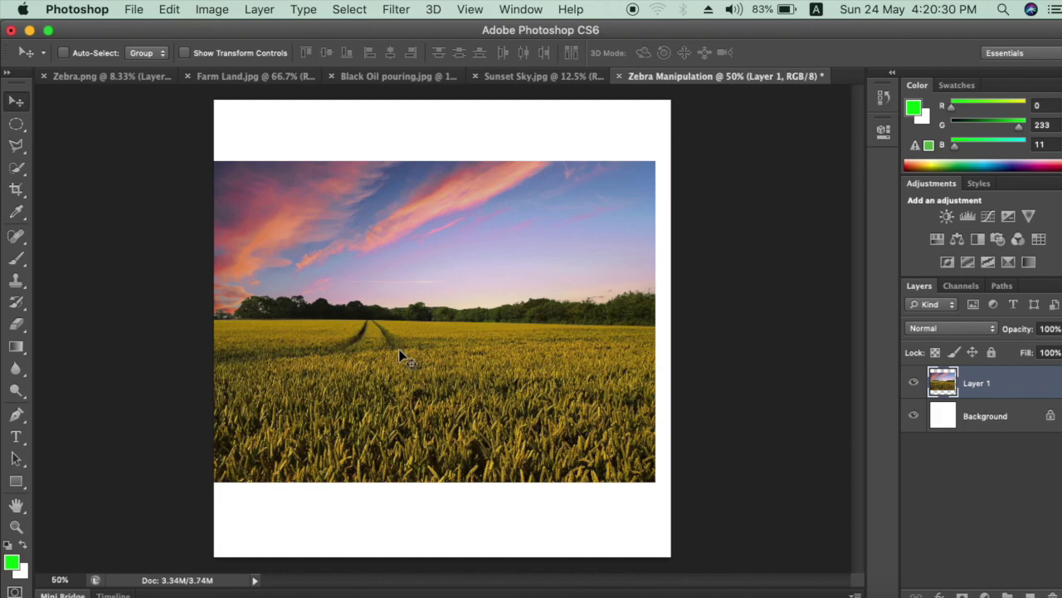
pyautogui.moveTo(427, 320)
pyautogui.mouseDown()
pyautogui.moveTo(523, 332)
pyautogui.moveTo(490, 384)
pyautogui.moveTo(468, 373)
pyautogui.mouseUp()
pyautogui.scroll(-3, 467, 373)
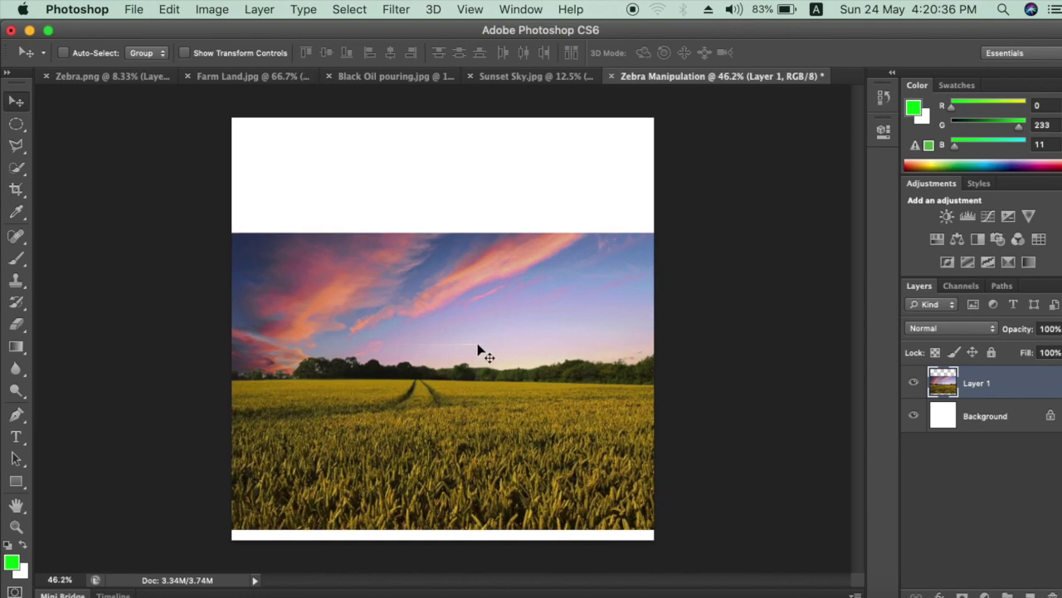
# - Enlarge the farm photo with transform handles so it fills the square canvas
pyautogui.click(186, 53)
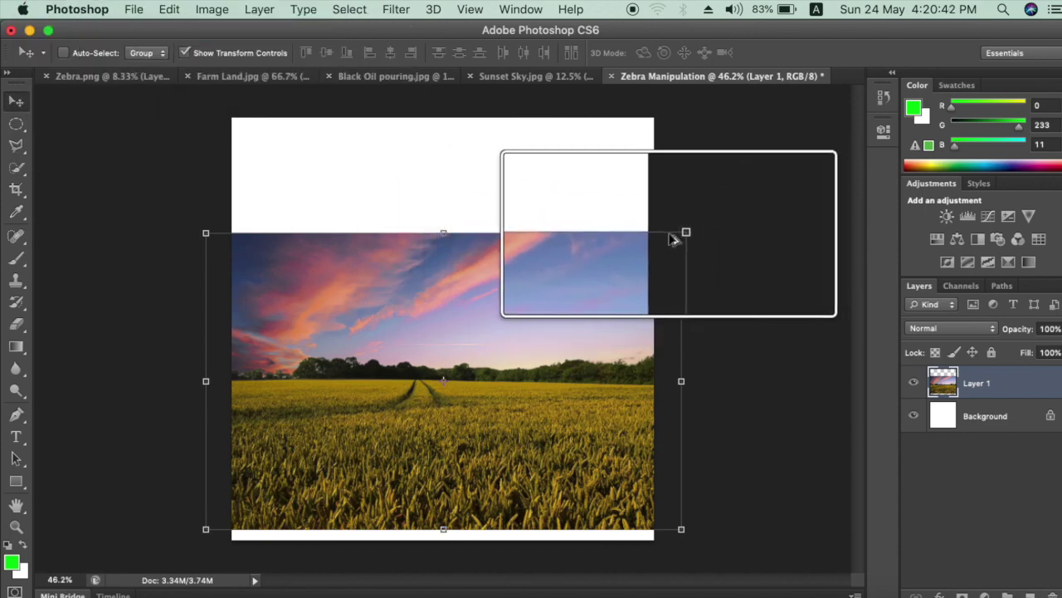
pyautogui.moveTo(682, 235)
pyautogui.mouseDown()
pyautogui.moveTo(722, 184)
pyautogui.moveTo(849, 113)
pyautogui.mouseUp()
pyautogui.moveTo(209, 114)
pyautogui.mouseDown()
pyautogui.moveTo(161, 124)
pyautogui.moveTo(132, 104)
pyautogui.mouseUp()
pyautogui.press('Return')
pyautogui.moveTo(459, 356)
pyautogui.mouseDown()
pyautogui.moveTo(504, 369)
pyautogui.moveTo(490, 362)
pyautogui.mouseUp()
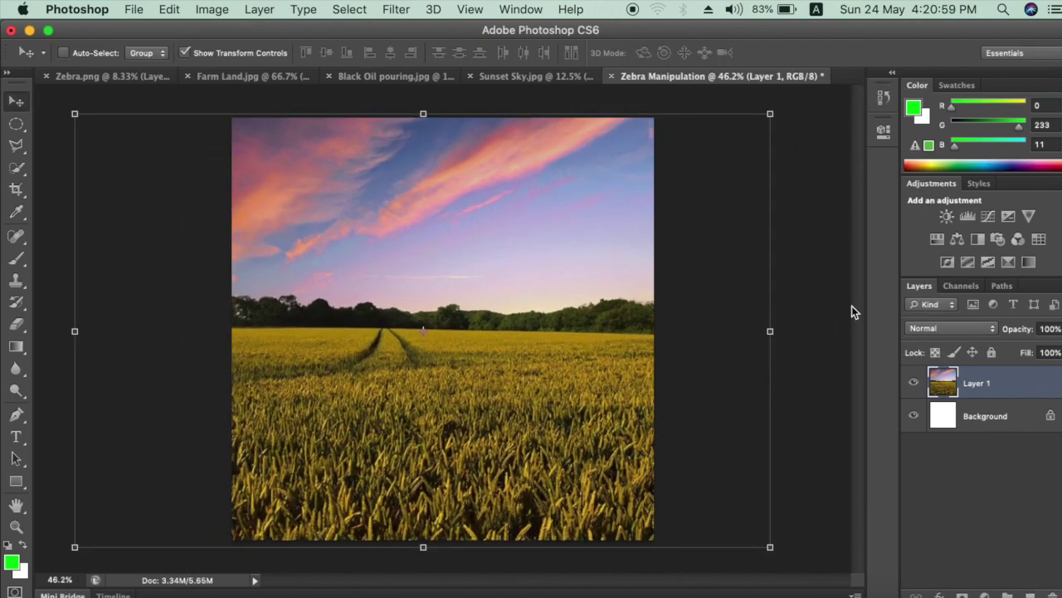
# - Drag the zebra cutout from Zebra.png into the composite and zoom out to see it
pyautogui.click(119, 76)
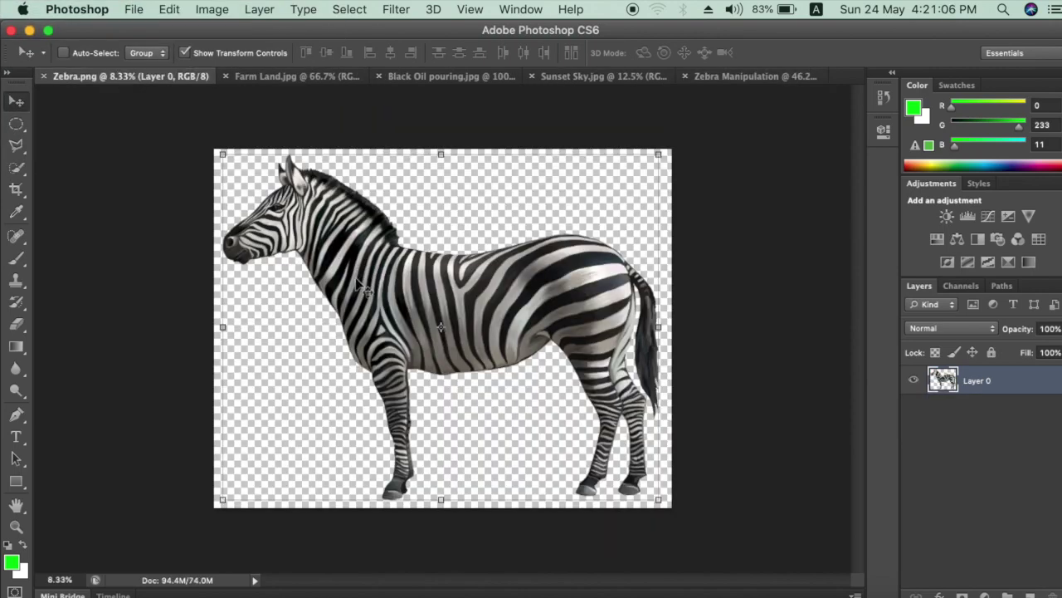
pyautogui.moveTo(363, 286); pyautogui.dragTo(355, 362)
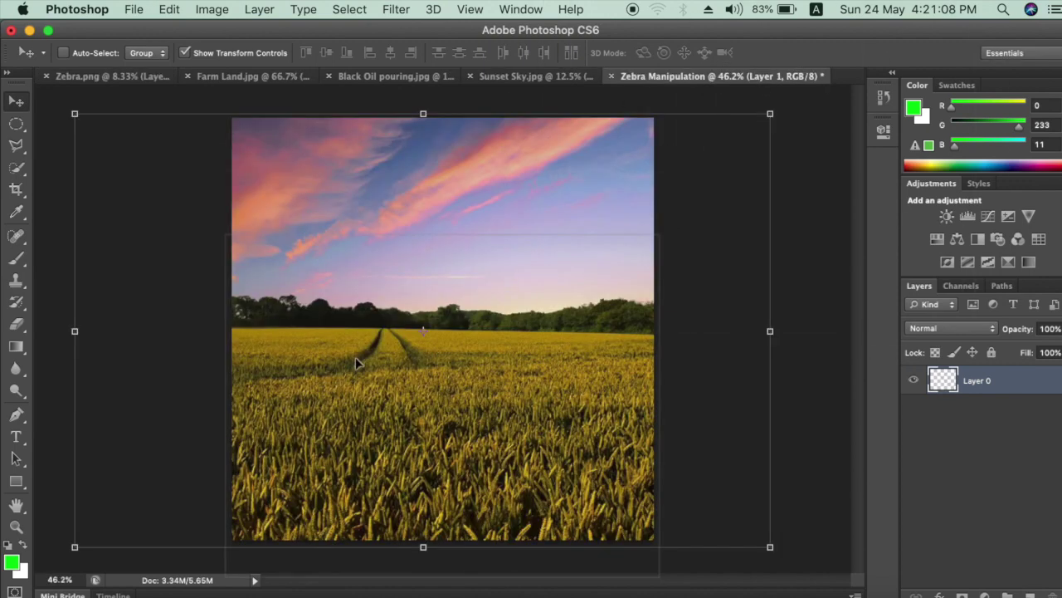
pyautogui.moveTo(355, 363); pyautogui.dragTo(359, 328)
pyautogui.scroll(-3, 419, 326)
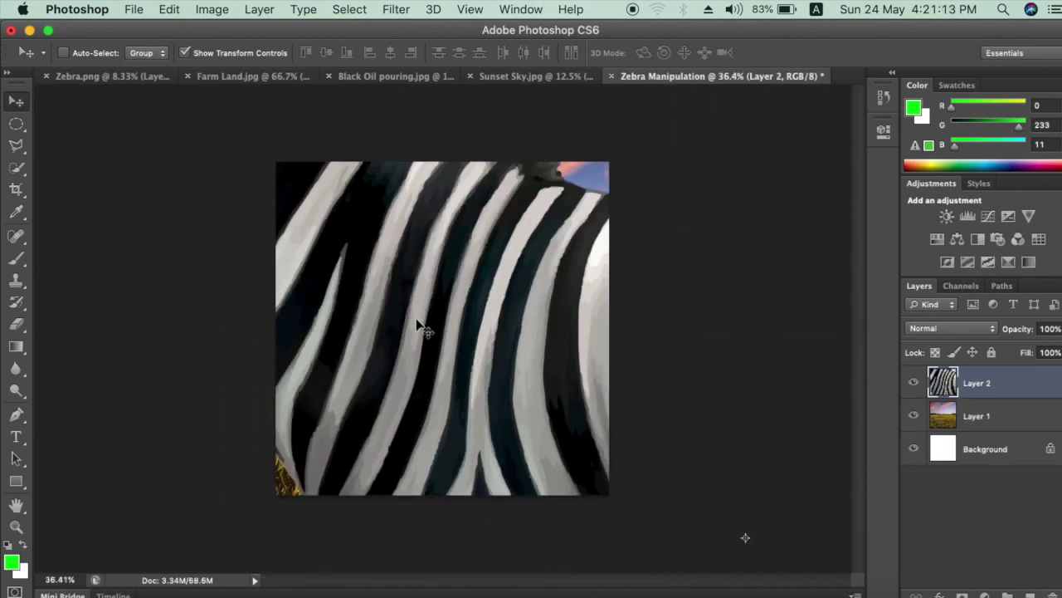
pyautogui.scroll(-3, 297, 313)
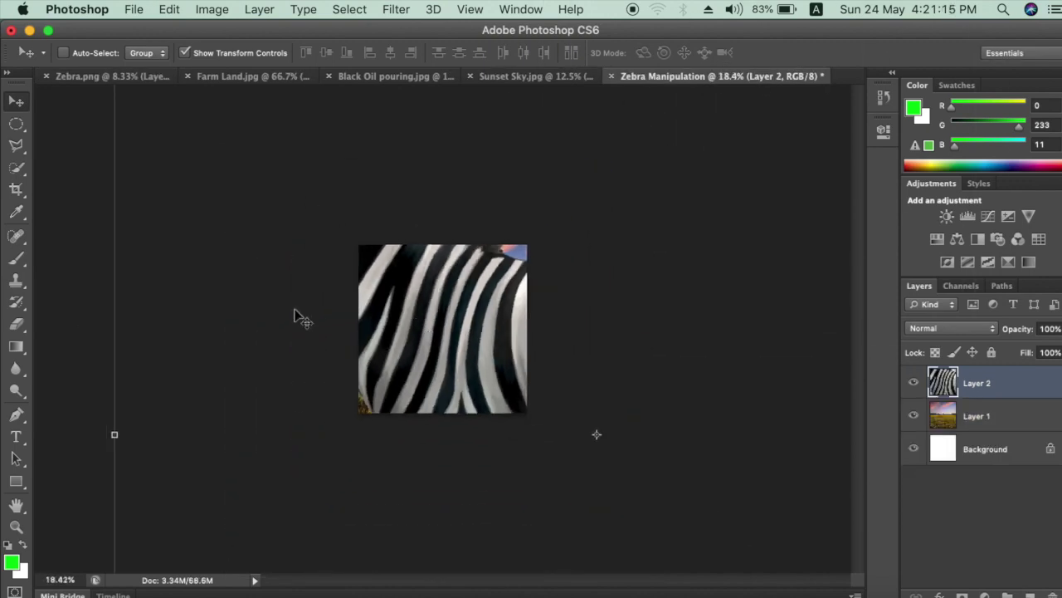
pyautogui.click(17, 529)
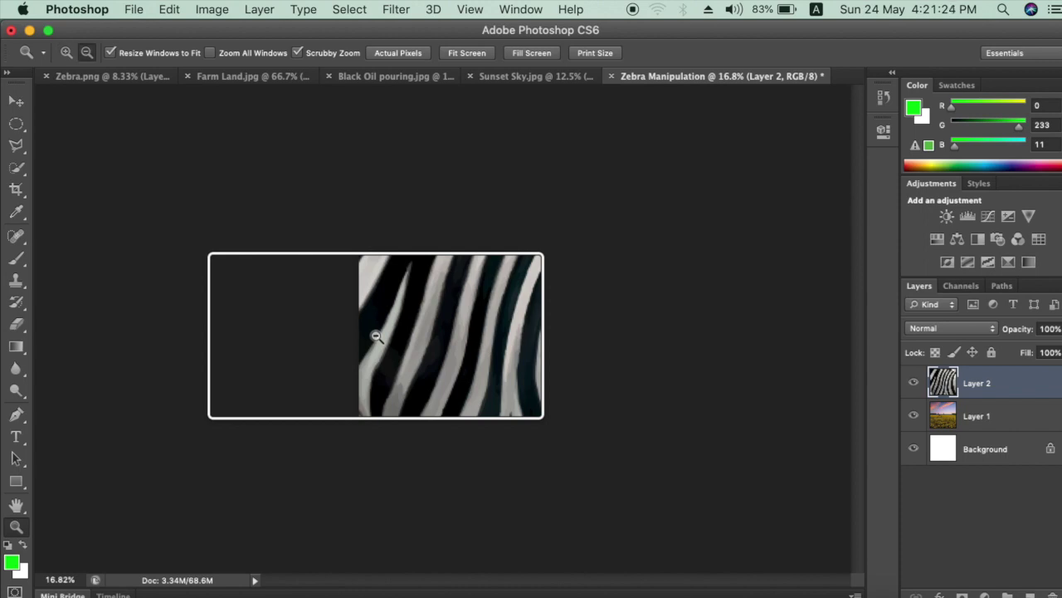
pyautogui.keyDown('alt'); pyautogui.click(376, 335); pyautogui.keyUp('alt')
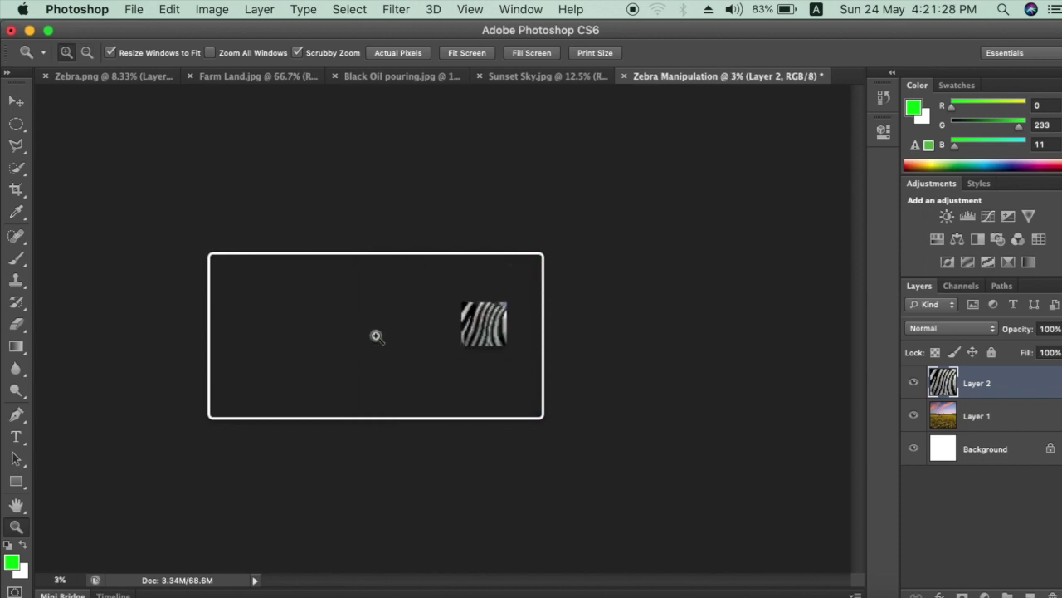
# - Scale the zebra down with Free Transform so it stands over the wheat field
pyautogui.press('v')
pyautogui.hotkey('ctrl', 't')
pyautogui.moveTo(387, 285)
pyautogui.mouseDown()
pyautogui.moveTo(496, 351)
pyautogui.moveTo(471, 355)
pyautogui.mouseUp()
pyautogui.scroll(5, 442, 332)
pyautogui.moveTo(676, 327); pyautogui.dragTo(588, 296)
pyautogui.press('Return')
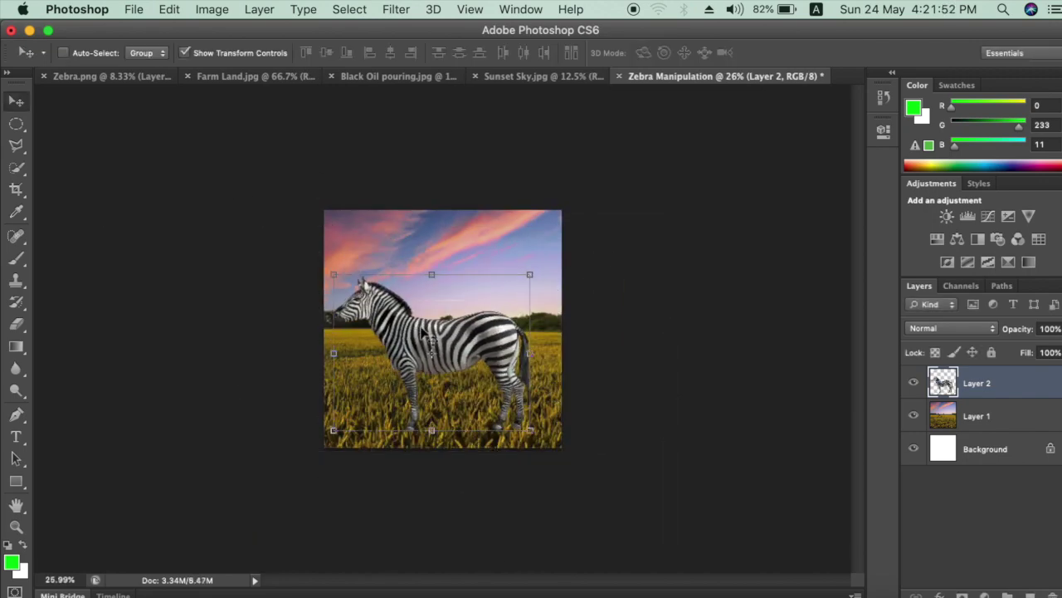
pyautogui.scroll(3, 425, 332)
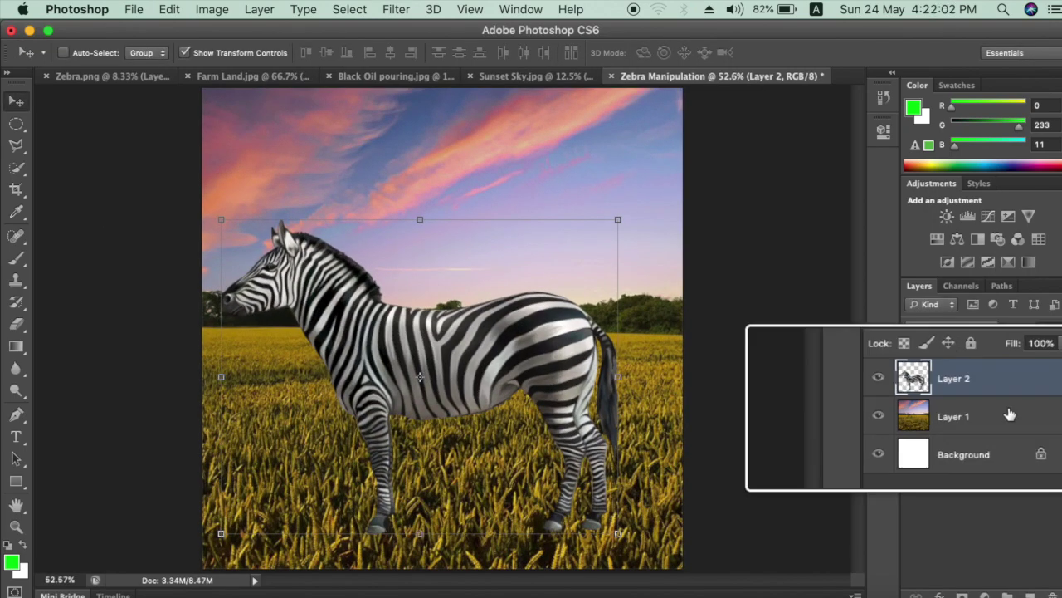
# - Duplicate the zebra layer and name the copy 'Zebra Back'
pyautogui.moveTo(1019, 383); pyautogui.dragTo(1019, 583)
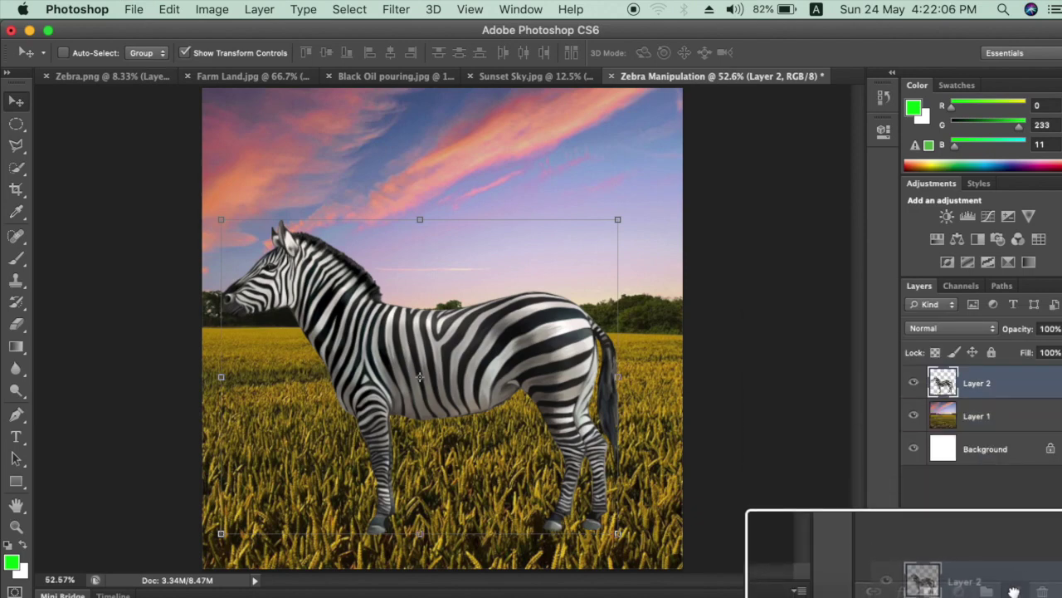
pyautogui.moveTo(1019, 584); pyautogui.dragTo(1004, 585)
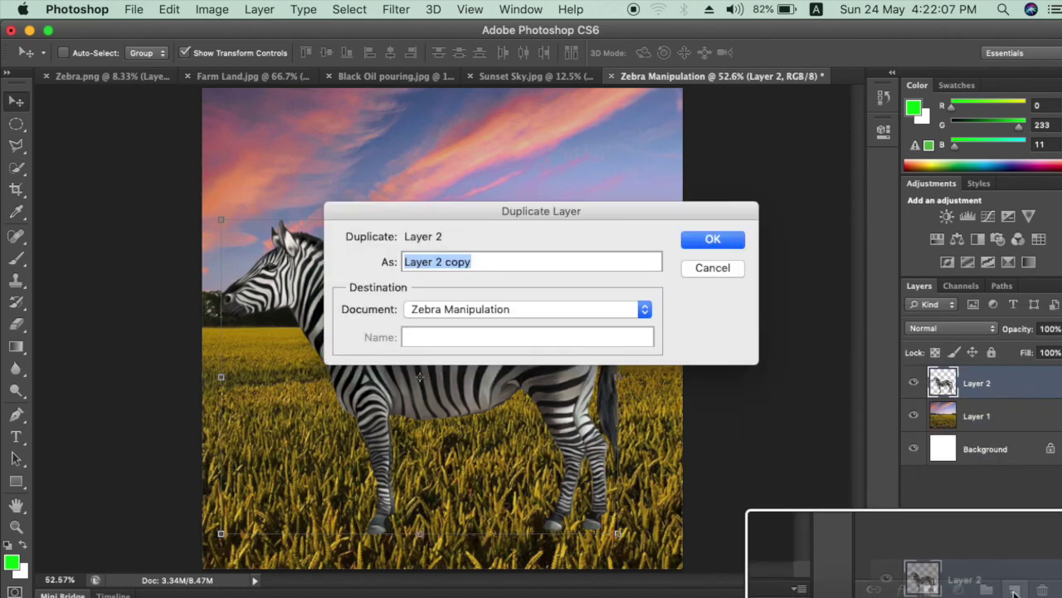
pyautogui.click(489, 256)
pyautogui.tripleClick(489, 257)
pyautogui.write('Zebra Back')
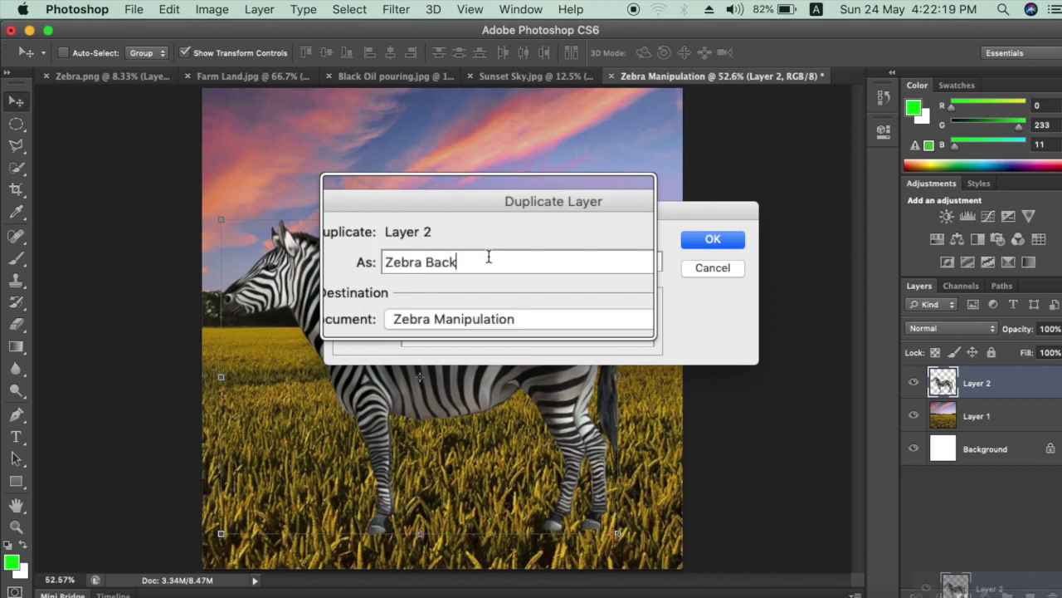
pyautogui.press('Return')
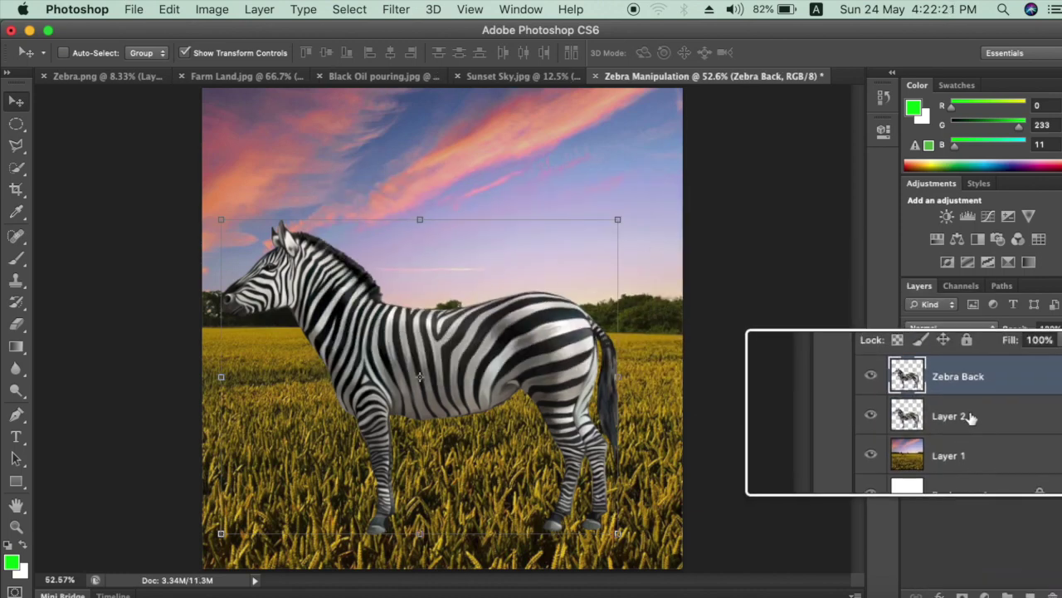
# - Rename Layer 2 to 'Zebra Front' and Layer 1 to 'Farm'
pyautogui.click(971, 418)
pyautogui.doubleClick(971, 417)
pyautogui.write('Zebra Front')
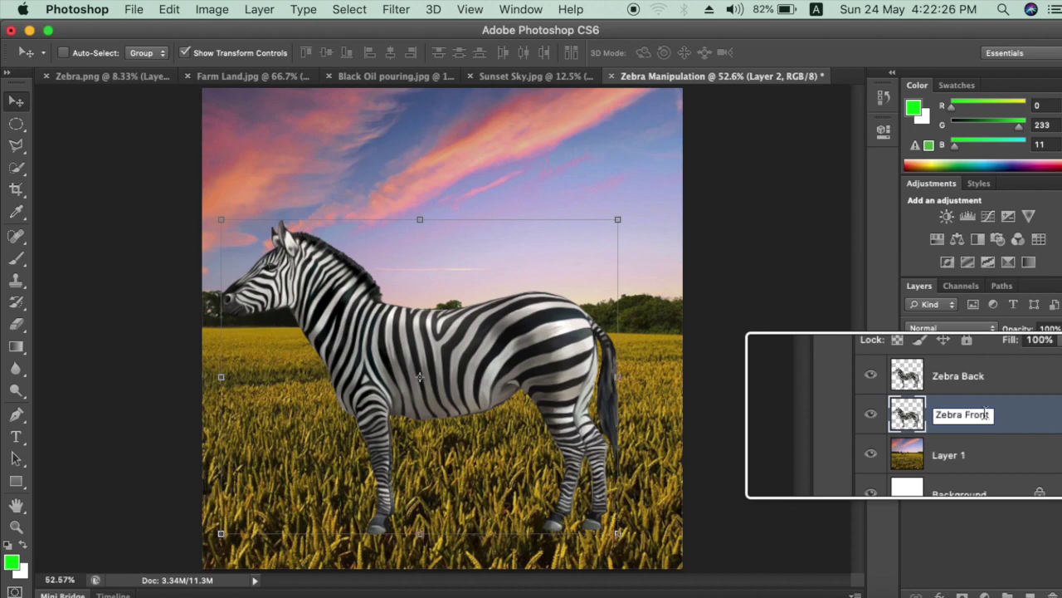
pyautogui.doubleClick(954, 448)
pyautogui.write('m')
pyautogui.press('Return')
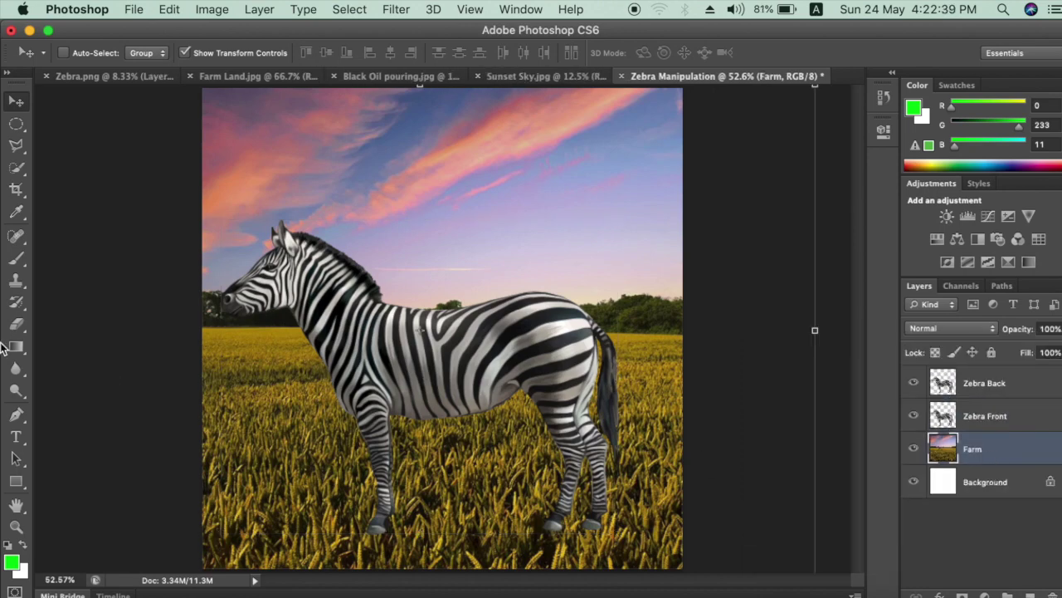
# - Choose the Clone Stamp Tool from the stamp tool flyout
pyautogui.click(17, 283)
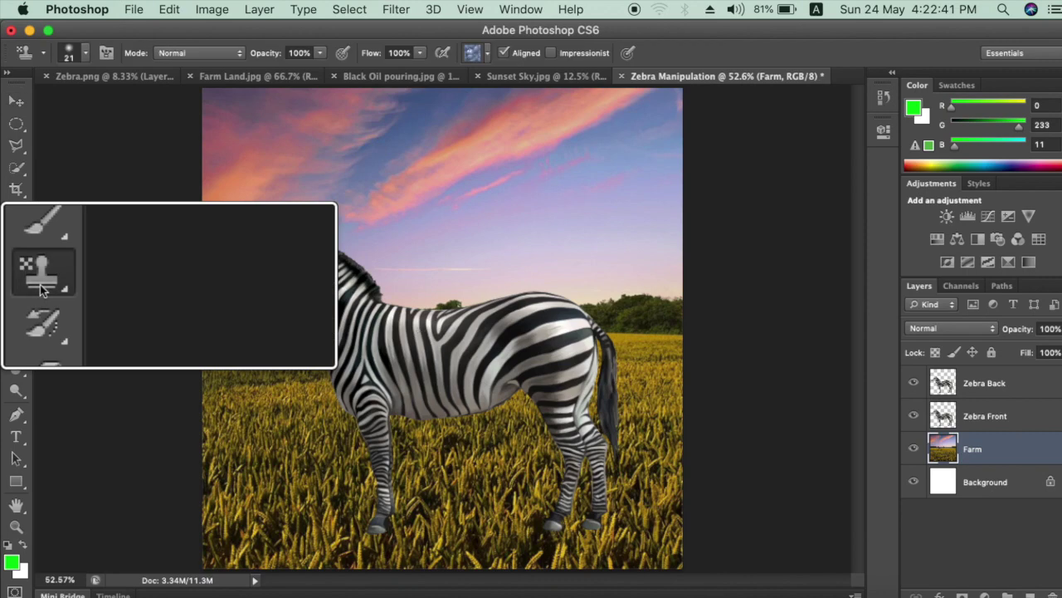
pyautogui.hotkey('shift', 's')
pyautogui.rightClick(17, 282)
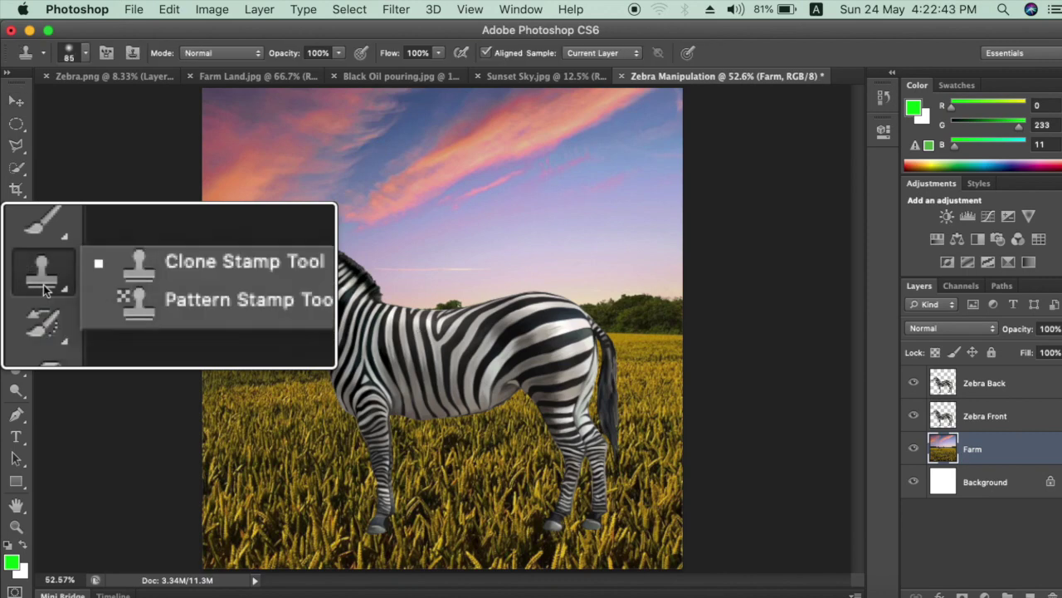
pyautogui.click(169, 277)
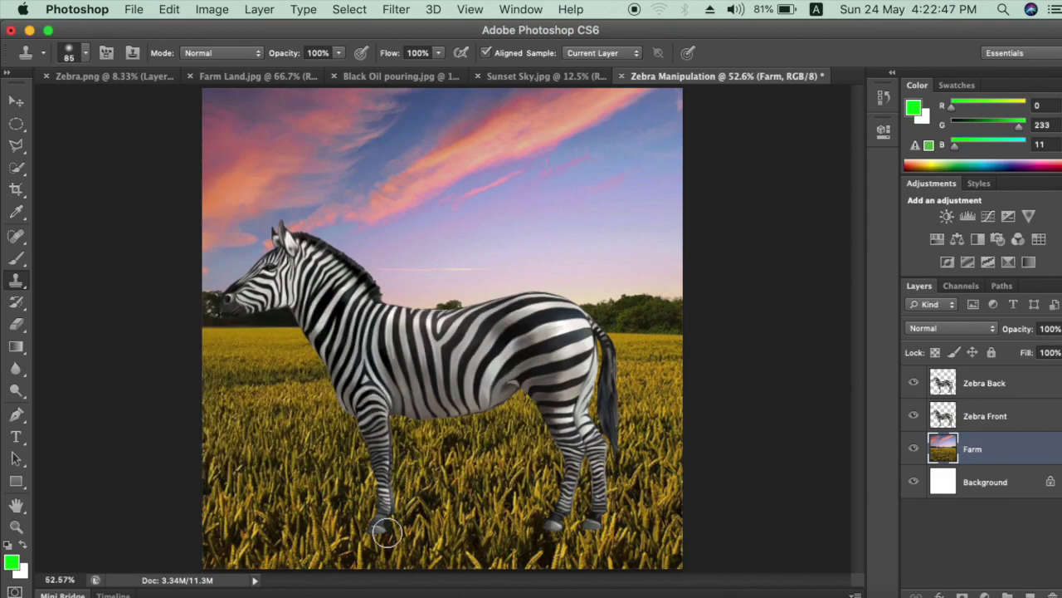
pyautogui.scroll(5, 378, 540)
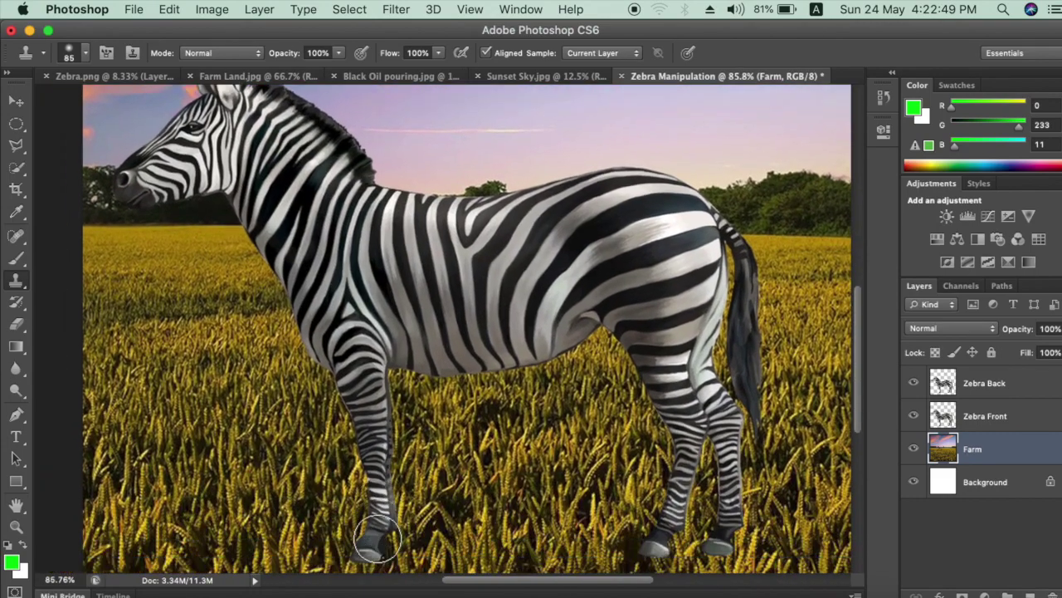
pyautogui.scroll(-3, 377, 540)
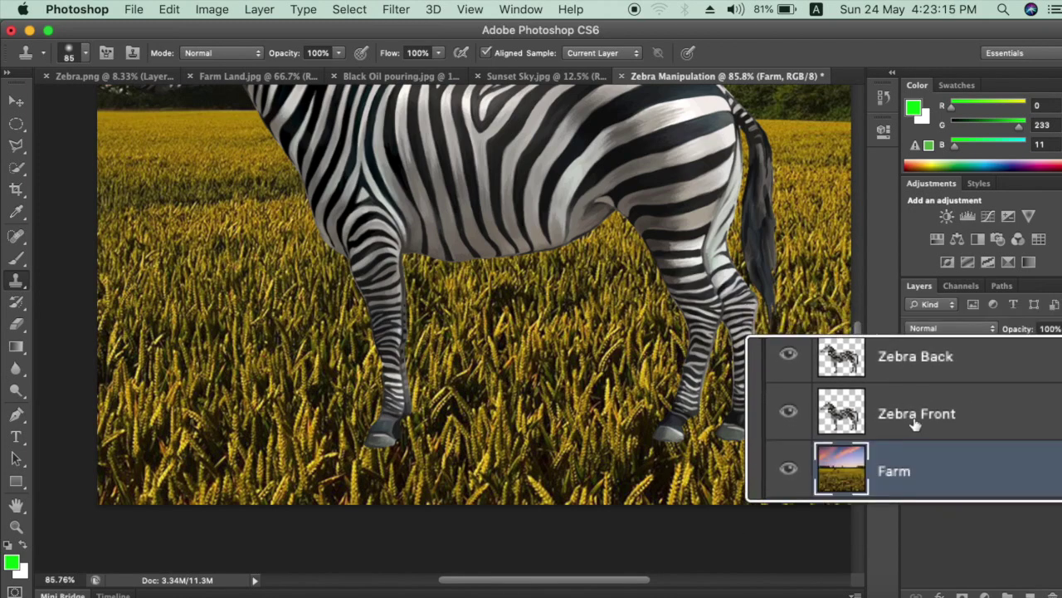
# - Move Zebra Front above Zebra Back in the layer stack and select it
pyautogui.click(916, 425)
pyautogui.press('Return')
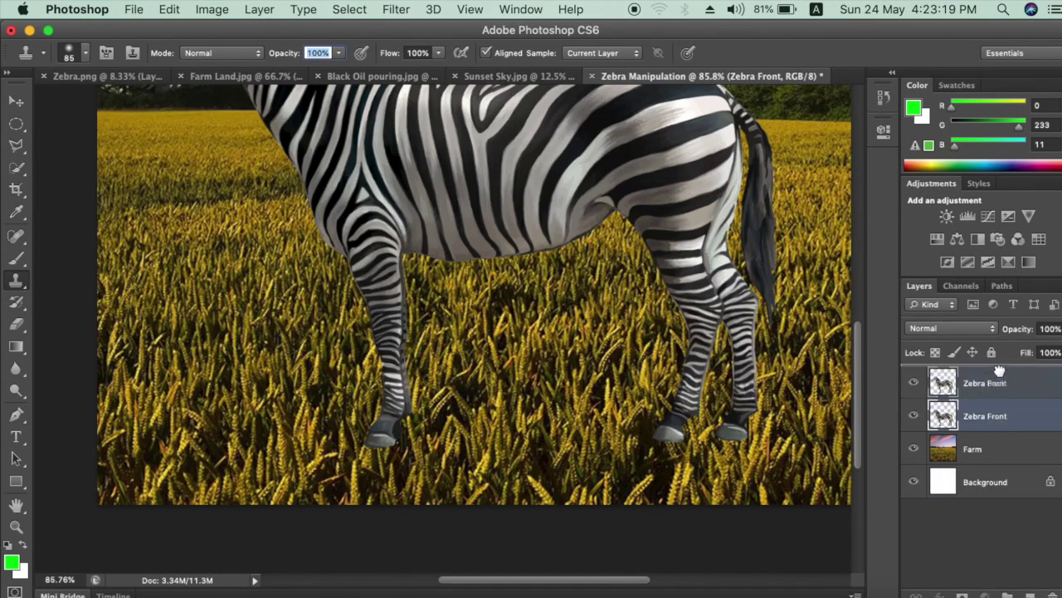
pyautogui.moveTo(1001, 422); pyautogui.dragTo(998, 375)
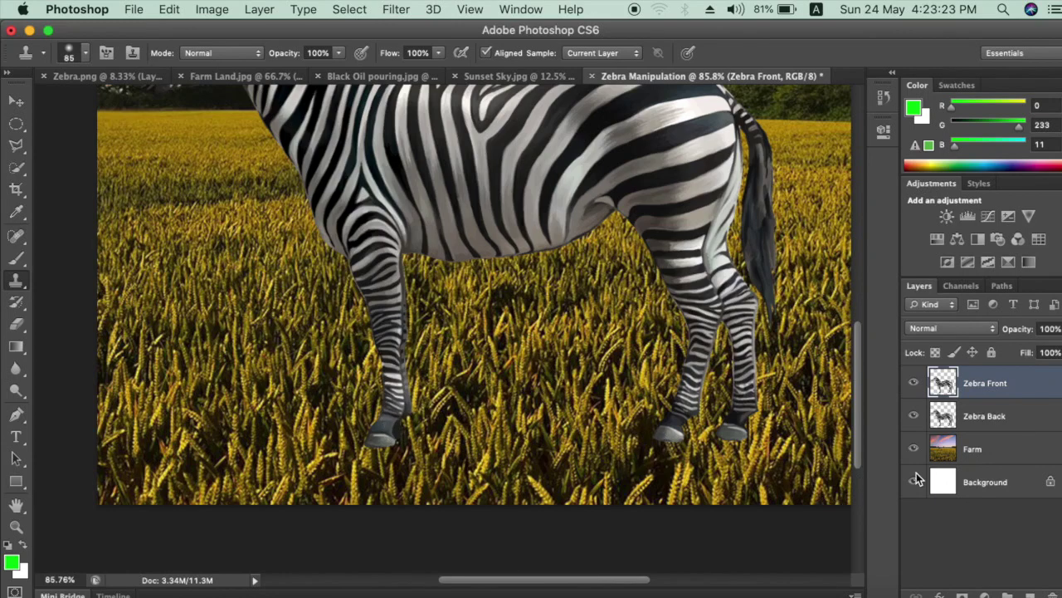
pyautogui.click(1005, 449)
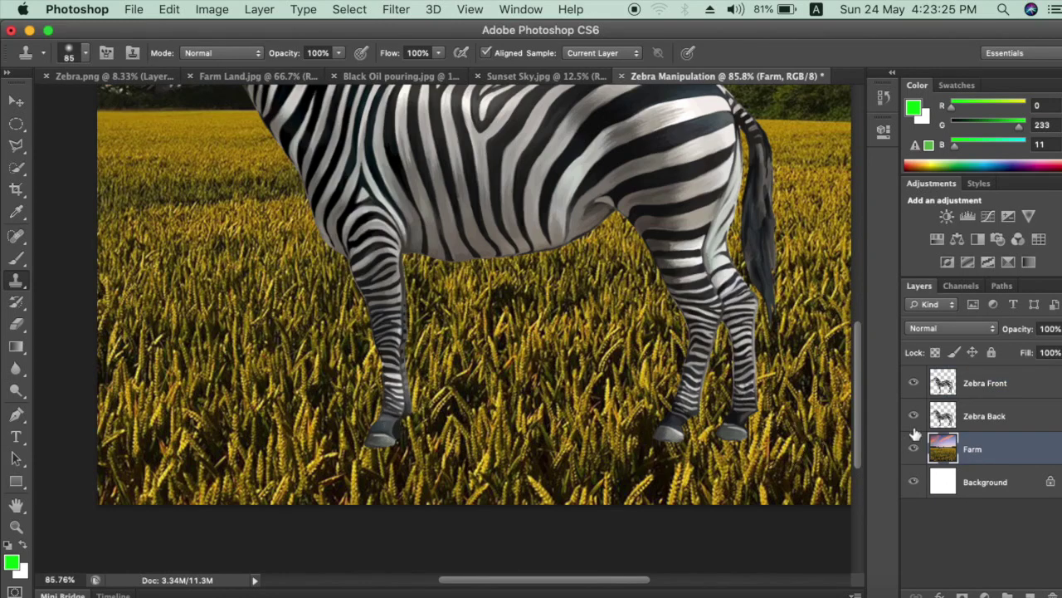
pyautogui.click(972, 383)
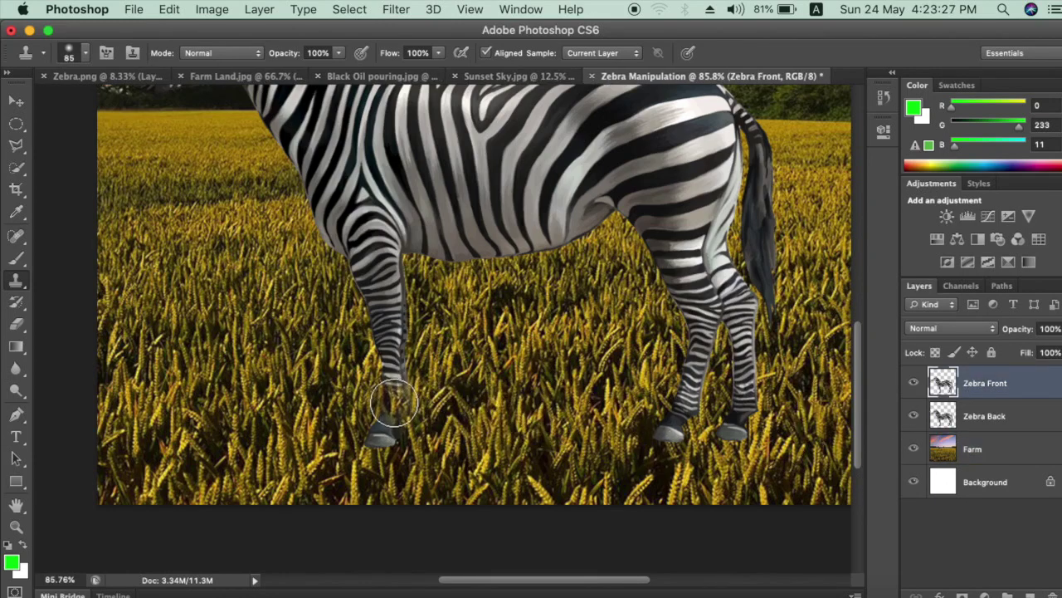
# - Clone wheat over the zebra's hooves, toggling Zebra Front to check the result
pyautogui.moveTo(394, 403); pyautogui.dragTo(372, 427)
pyautogui.moveTo(656, 411)
pyautogui.mouseDown()
pyautogui.moveTo(636, 434)
pyautogui.moveTo(766, 397)
pyautogui.moveTo(735, 432)
pyautogui.mouseUp()
pyautogui.click(977, 455)
pyautogui.click(917, 382)
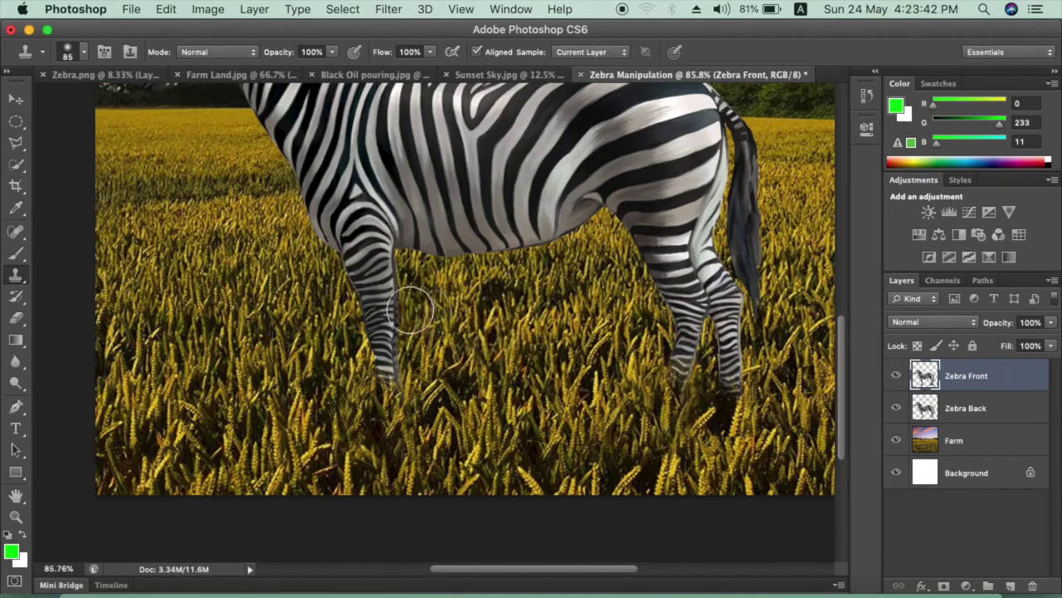
pyautogui.scroll(-3, 439, 360)
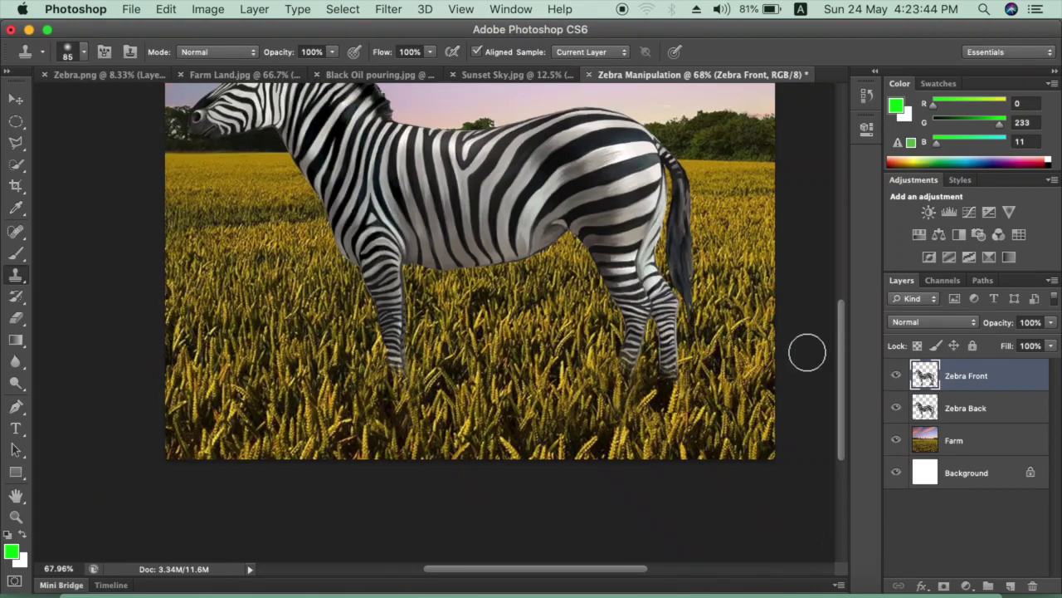
pyautogui.scroll(-3, 807, 352)
pyautogui.click(900, 388)
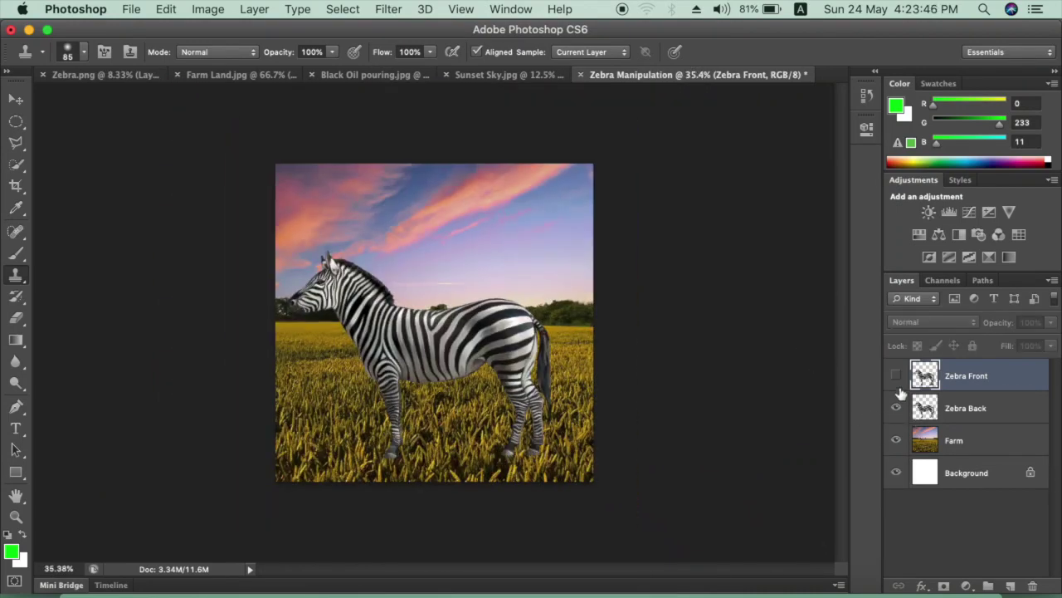
pyautogui.click(900, 389)
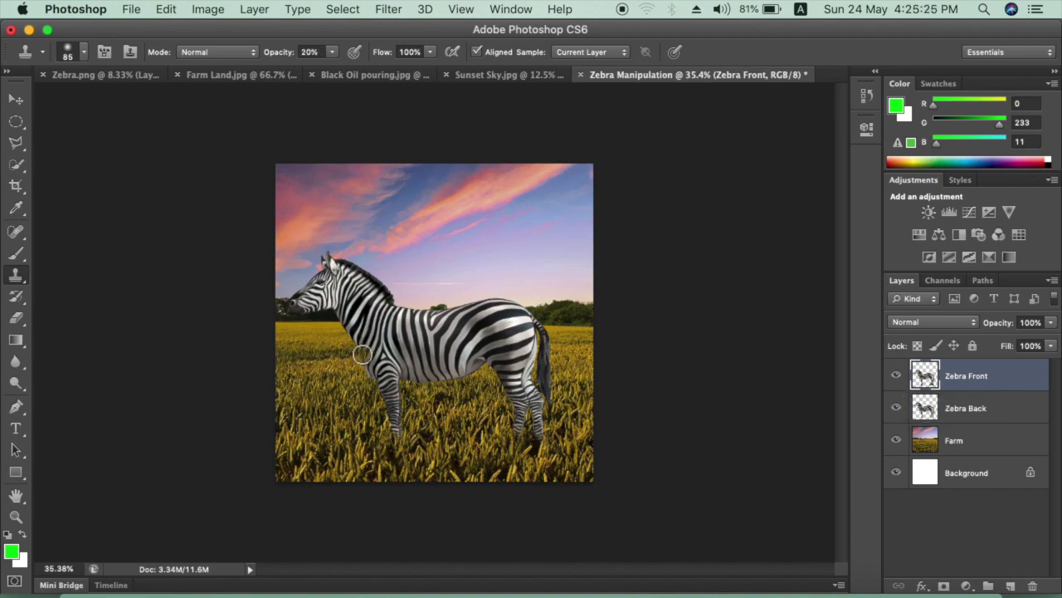
# - Zoom in on the zebra and choose the Magic Eraser Tool from the Eraser flyout
pyautogui.scroll(3, 362, 354)
pyautogui.scroll(3, 362, 355)
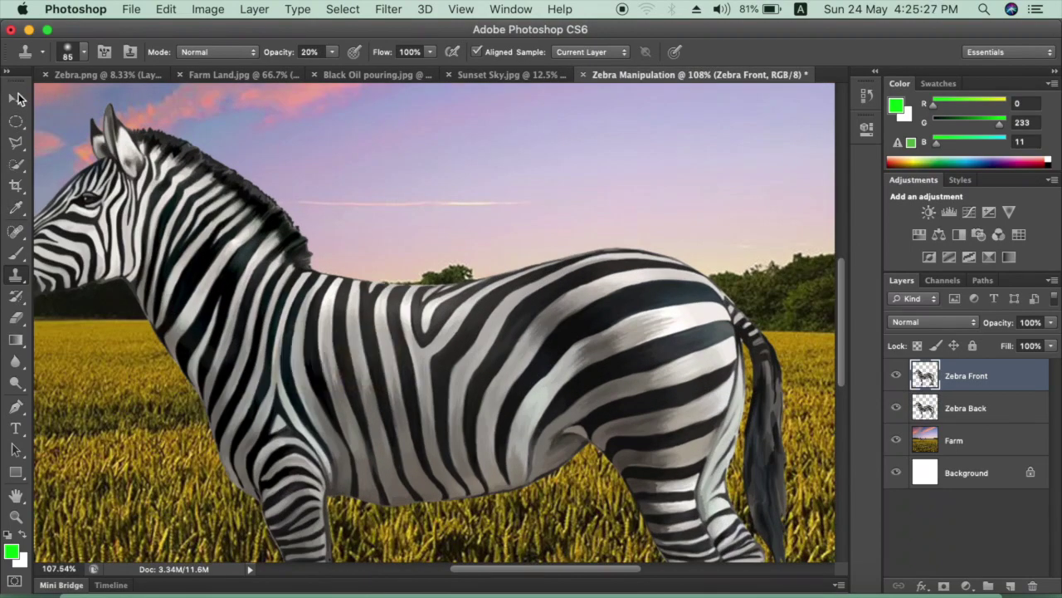
pyautogui.click(18, 98)
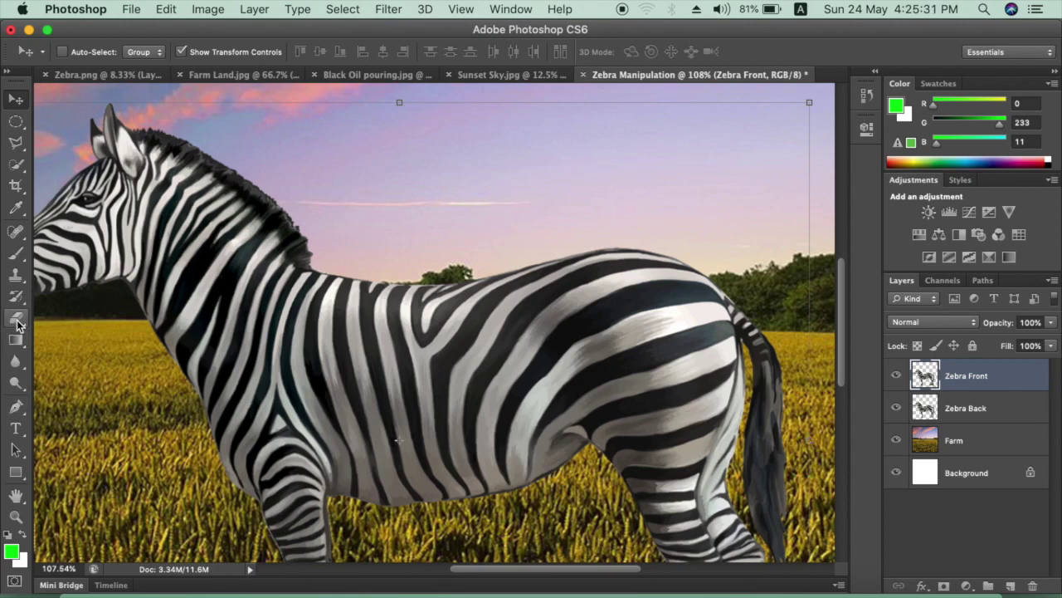
pyautogui.keyDown('alt'); pyautogui.click(18, 323); pyautogui.keyUp('alt')
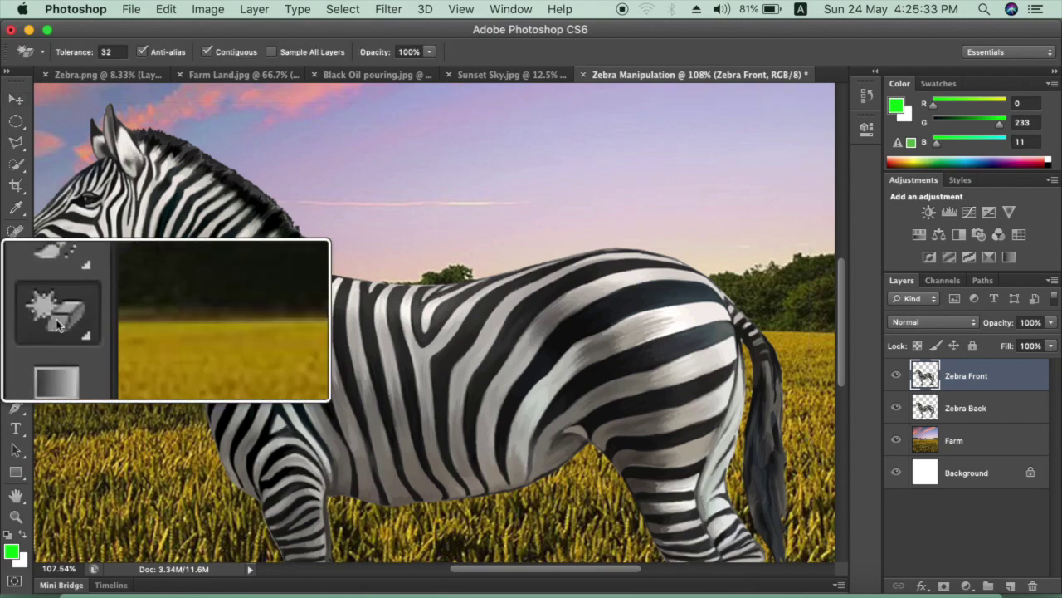
pyautogui.keyDown('alt'); pyautogui.click(56, 324); pyautogui.keyUp('alt')
pyautogui.rightClick(57, 324)
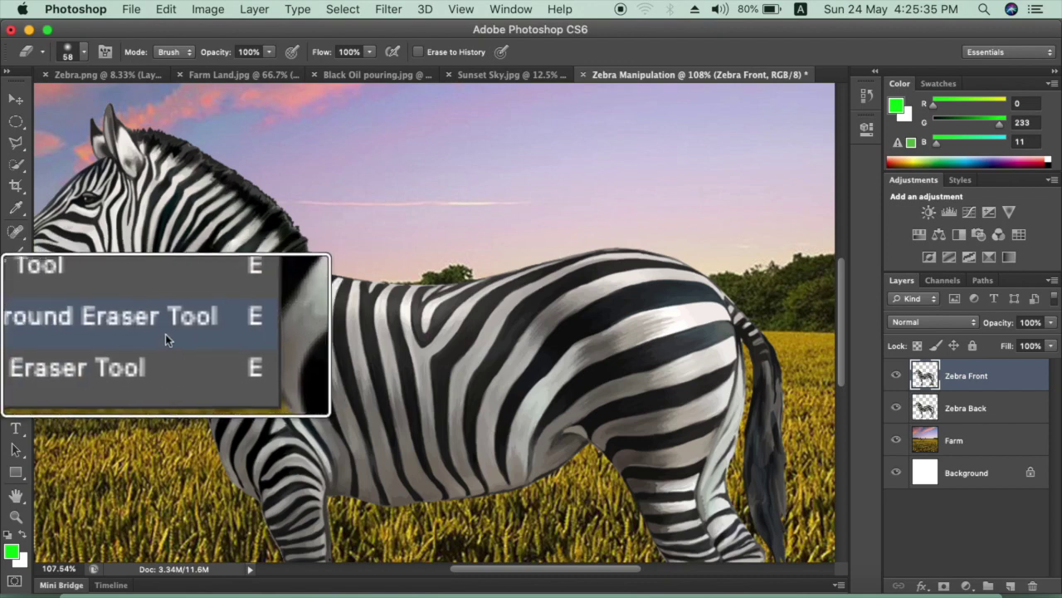
pyautogui.click(166, 347)
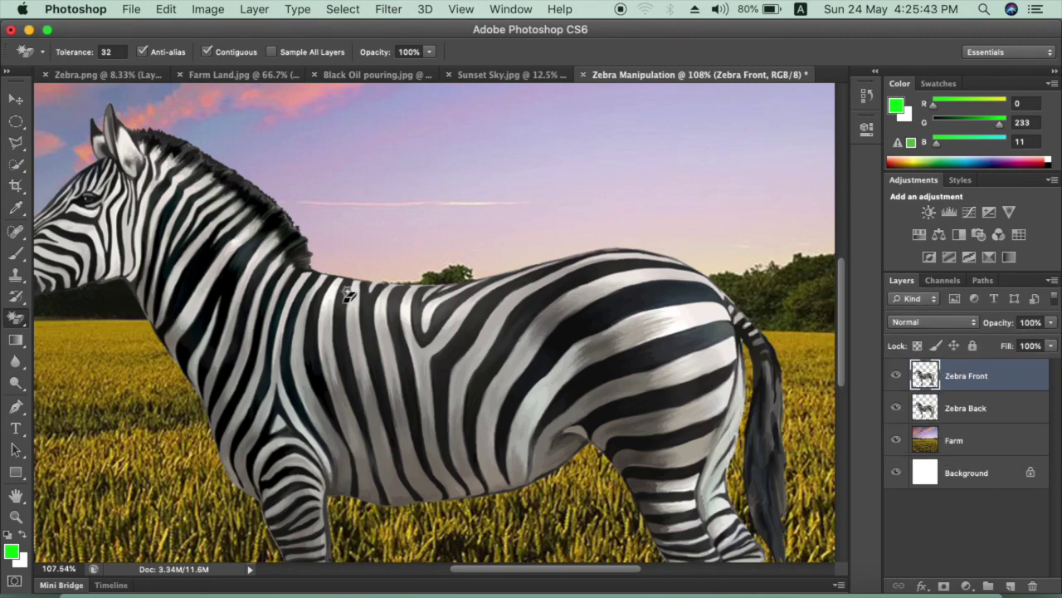
pyautogui.scroll(2, 508, 295)
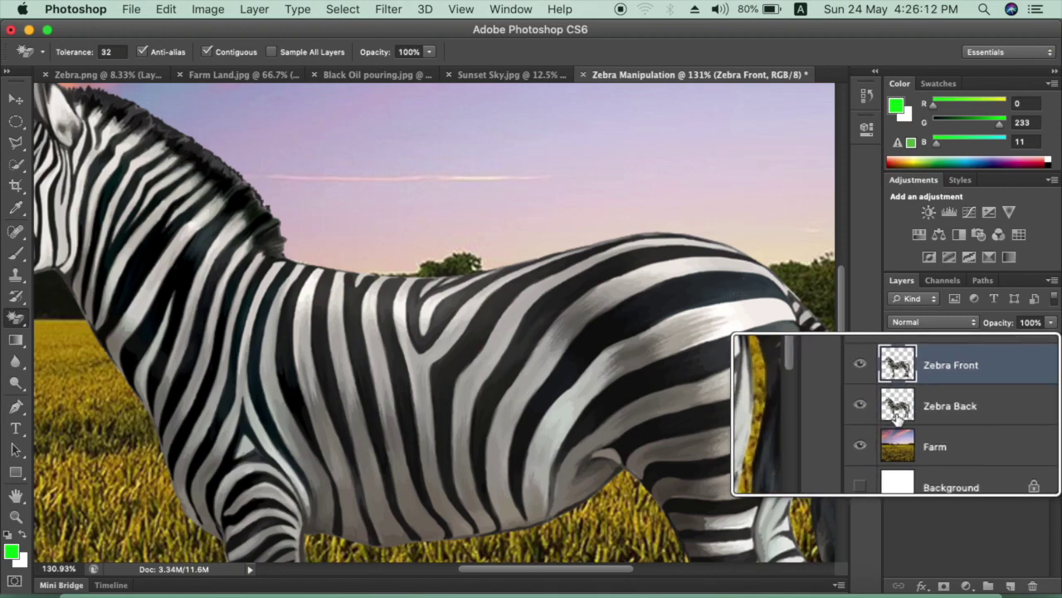
# - Hide the Zebra Back layer
pyautogui.click(924, 415)
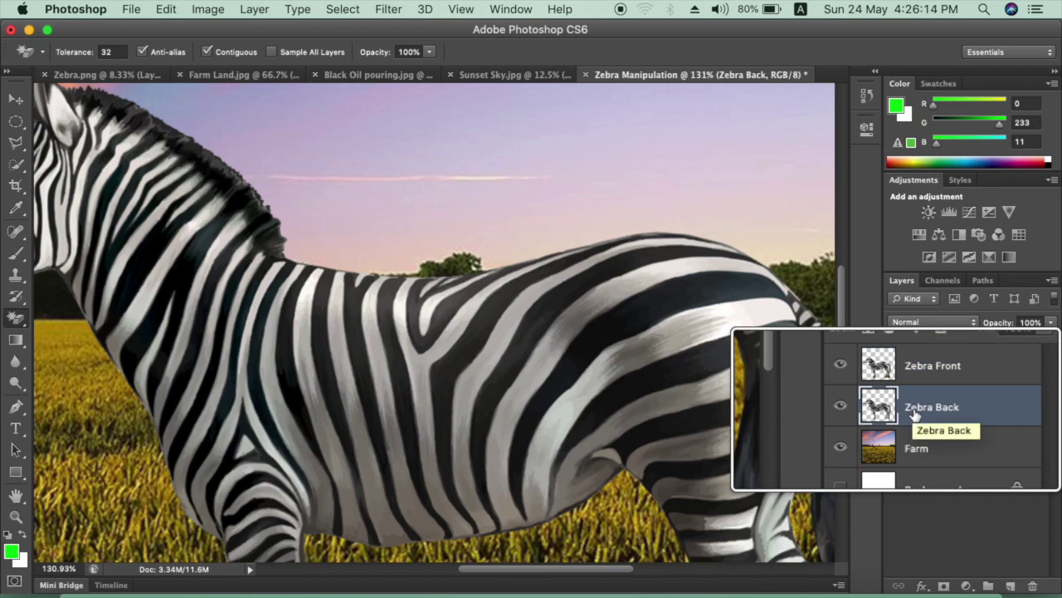
pyautogui.click(895, 410)
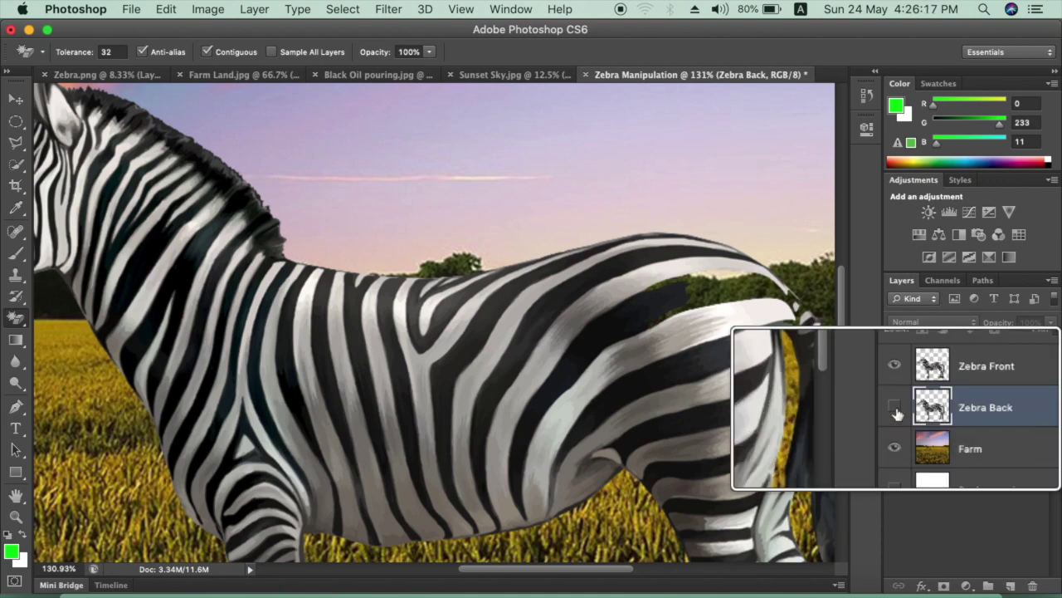
pyautogui.click(895, 408)
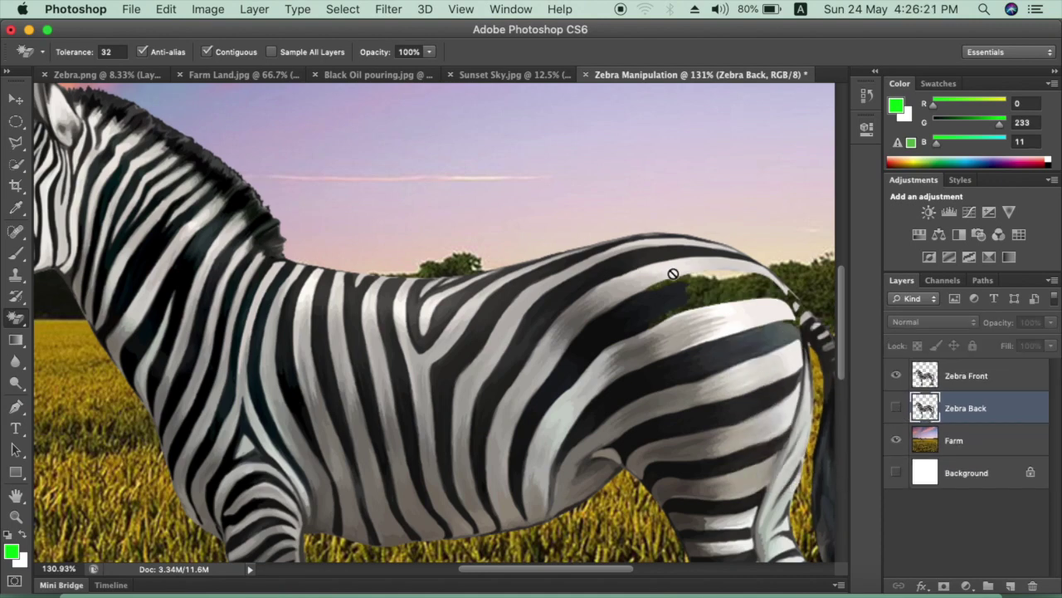
pyautogui.scroll(1, 673, 274)
# - Magic-erase the black stripes along the Zebra Front's back, belly and neck
pyautogui.click(962, 377)
pyautogui.moveTo(631, 336)
pyautogui.mouseDown()
pyautogui.moveTo(612, 291)
pyautogui.moveTo(475, 281)
pyautogui.moveTo(361, 292)
pyautogui.moveTo(758, 355)
pyautogui.moveTo(813, 324)
pyautogui.mouseUp()
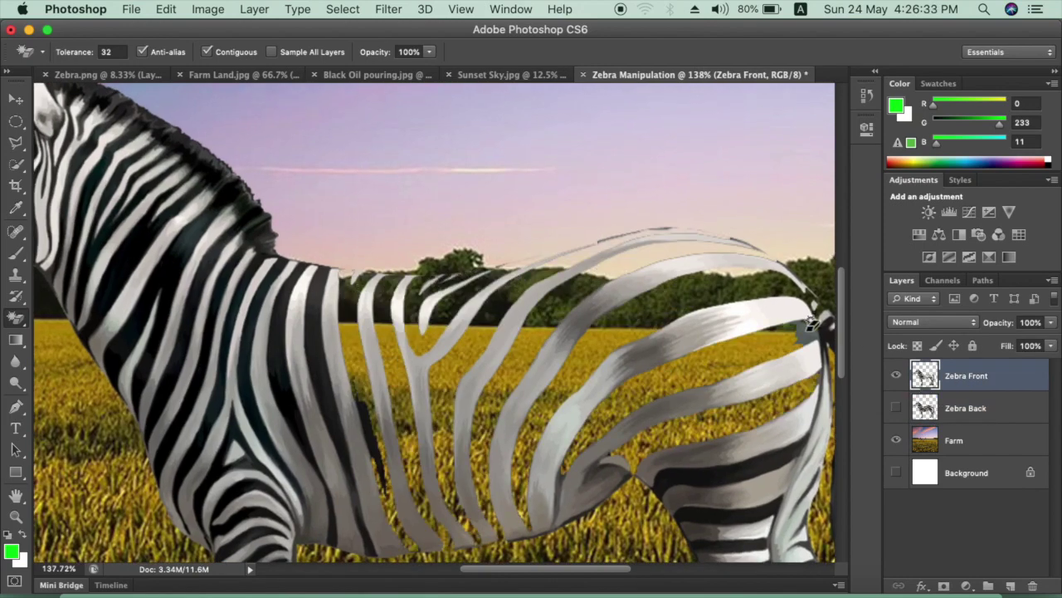
pyautogui.scroll(-3, 640, 404)
pyautogui.hscroll(-3, 640, 403)
pyautogui.moveTo(640, 403); pyautogui.dragTo(445, 189)
pyautogui.click(374, 166)
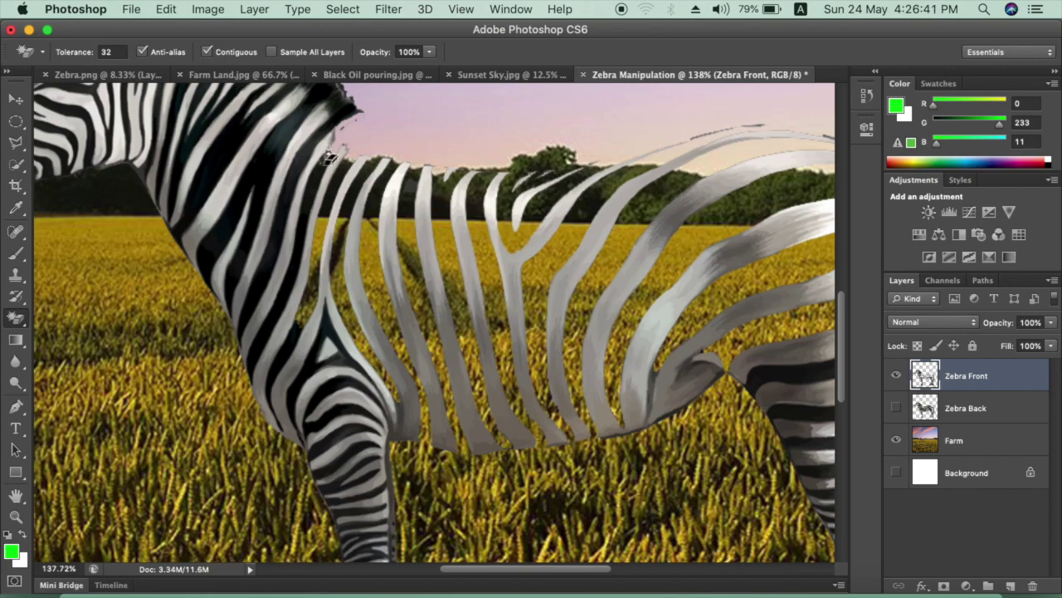
pyautogui.moveTo(329, 158)
pyautogui.mouseDown()
pyautogui.moveTo(301, 171)
pyautogui.moveTo(300, 325)
pyautogui.mouseUp()
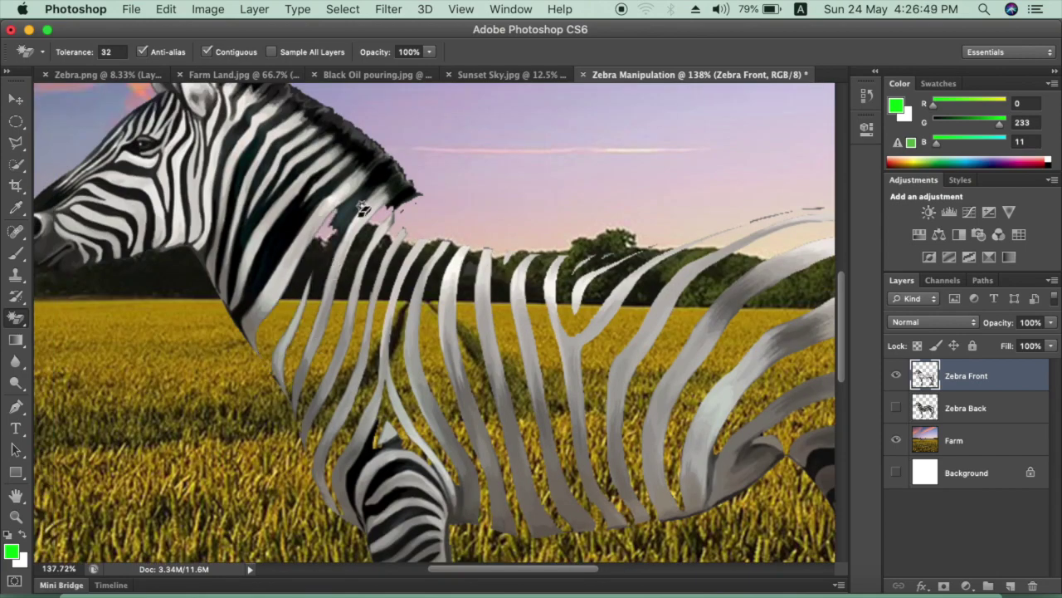
# - Erase the dark mane and remaining neck stripes, undoing the erase near the eye
pyautogui.moveTo(362, 209)
pyautogui.mouseDown()
pyautogui.moveTo(349, 299)
pyautogui.moveTo(540, 266)
pyautogui.moveTo(607, 313)
pyautogui.mouseUp()
pyautogui.moveTo(494, 237); pyautogui.dragTo(463, 308)
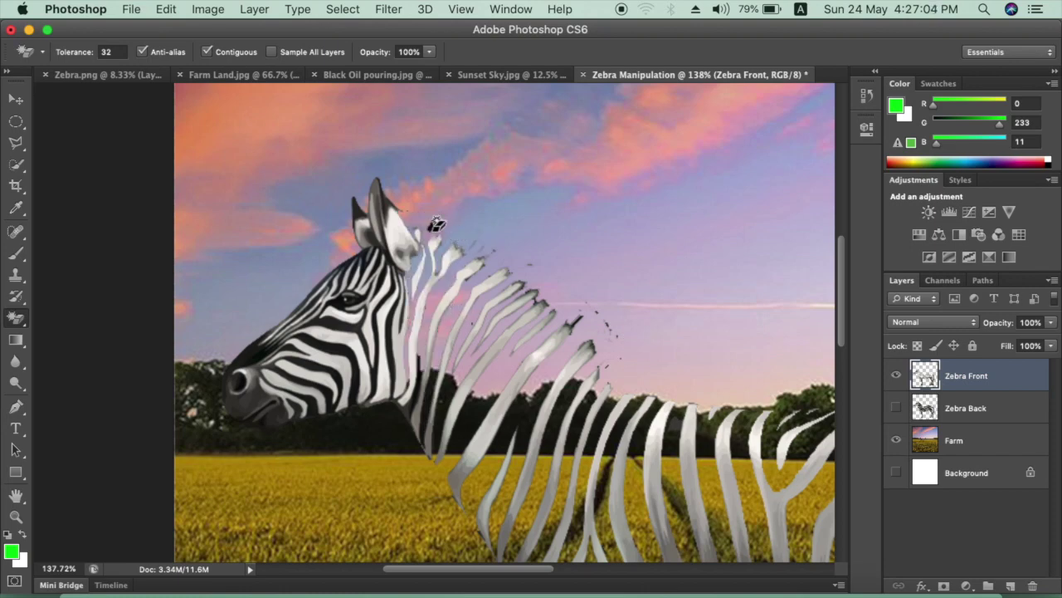
pyautogui.moveTo(369, 338); pyautogui.dragTo(535, 394)
pyautogui.press('super+z')
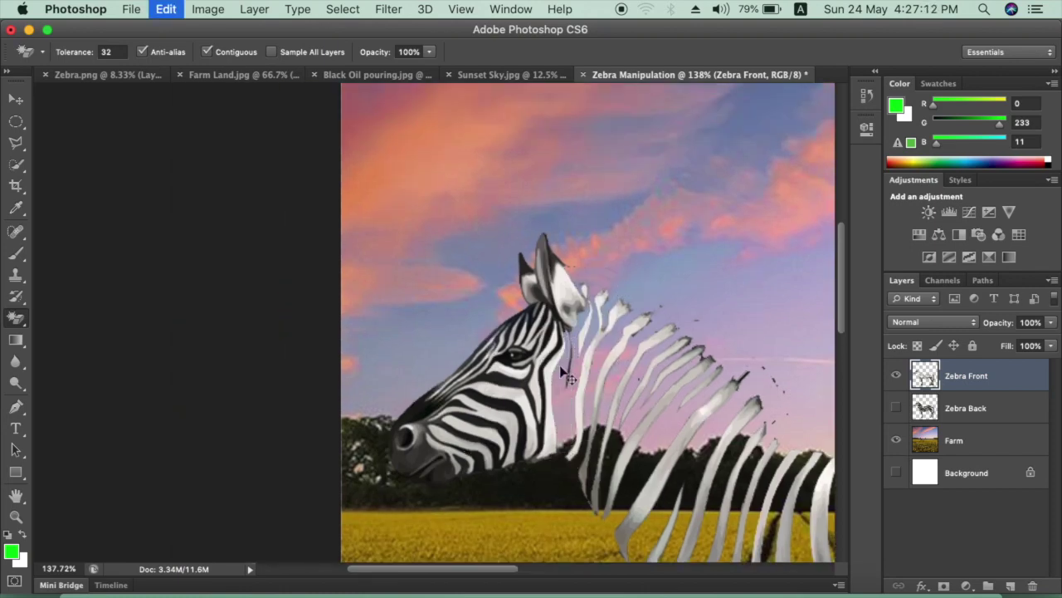
pyautogui.scroll(3, 596, 336)
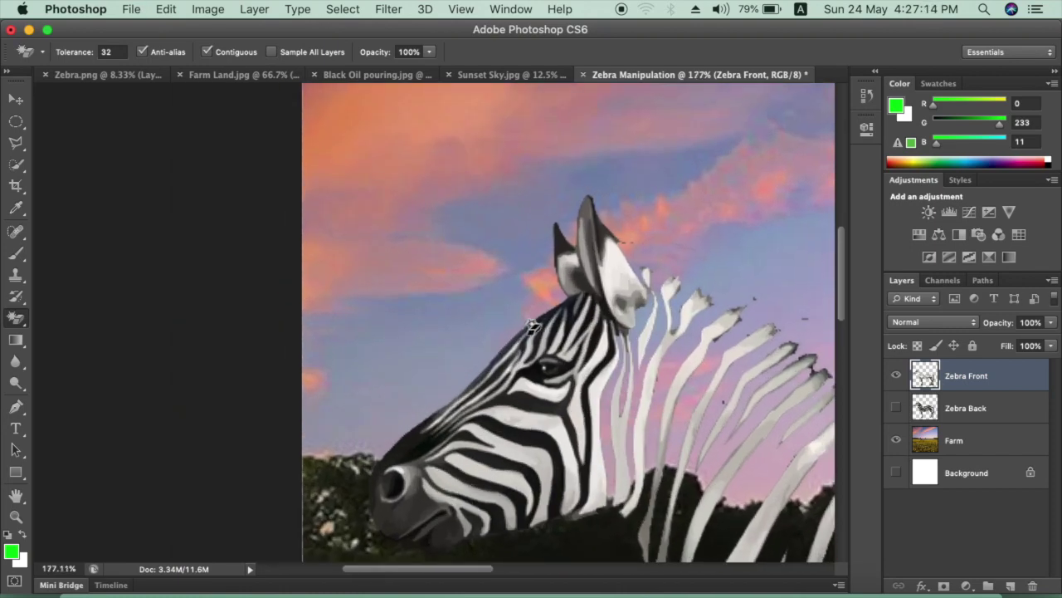
pyautogui.click(584, 347)
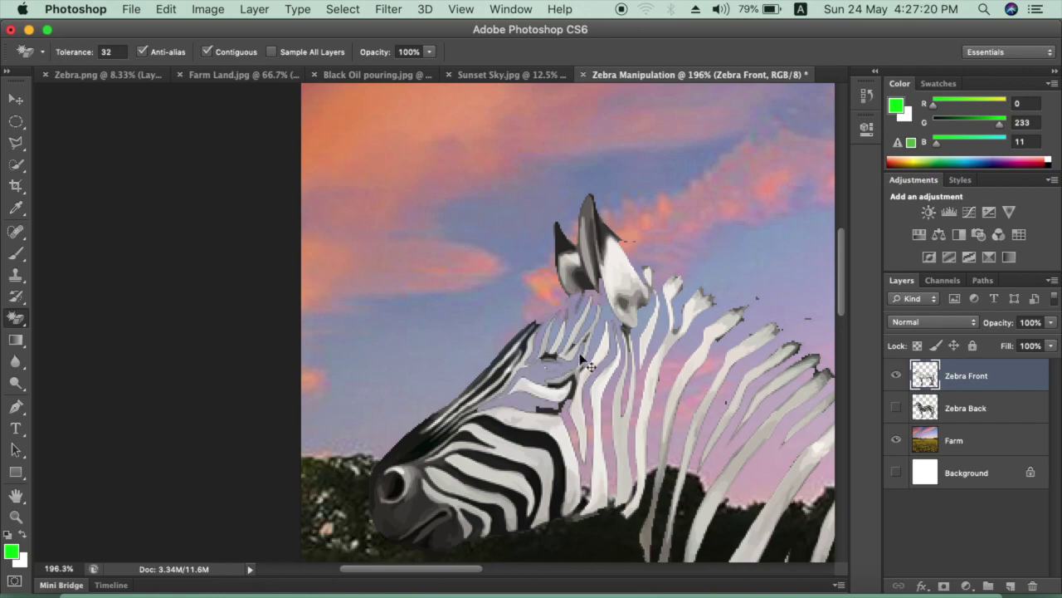
pyautogui.press('super+z')
pyautogui.click(534, 428)
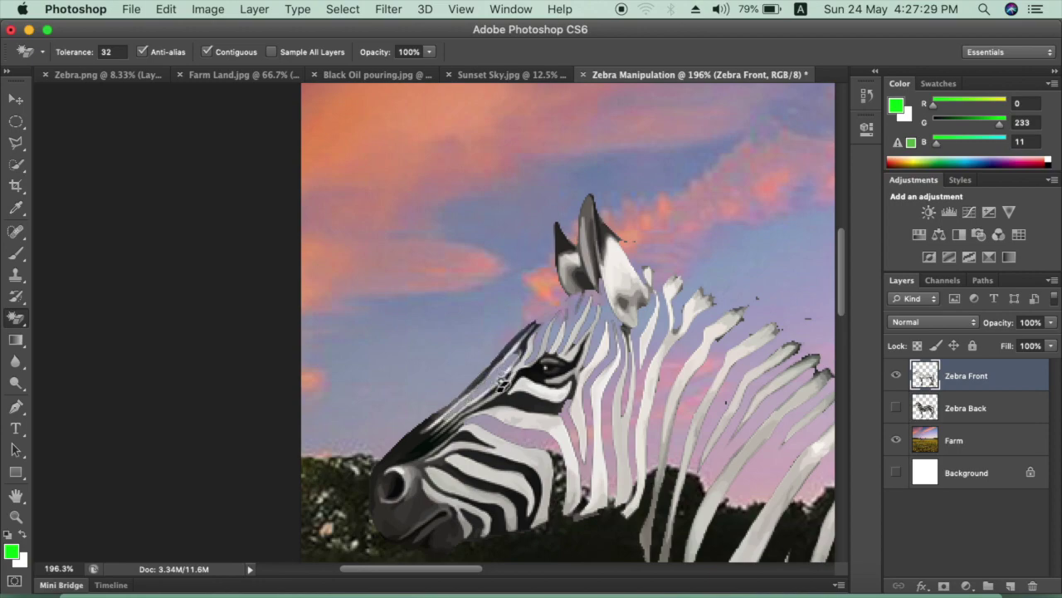
pyautogui.hscroll(-2, 579, 282)
pyautogui.scroll(-3, 579, 282)
pyautogui.scroll(3, 515, 266)
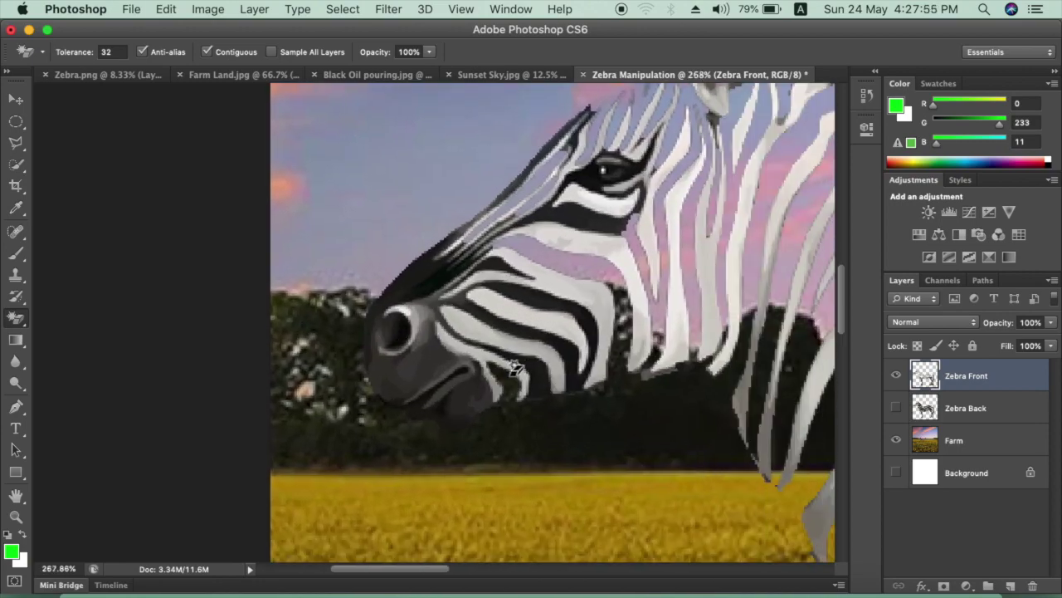
pyautogui.scroll(-3, 496, 250)
pyautogui.scroll(-2, 515, 262)
pyautogui.scroll(-3, 545, 275)
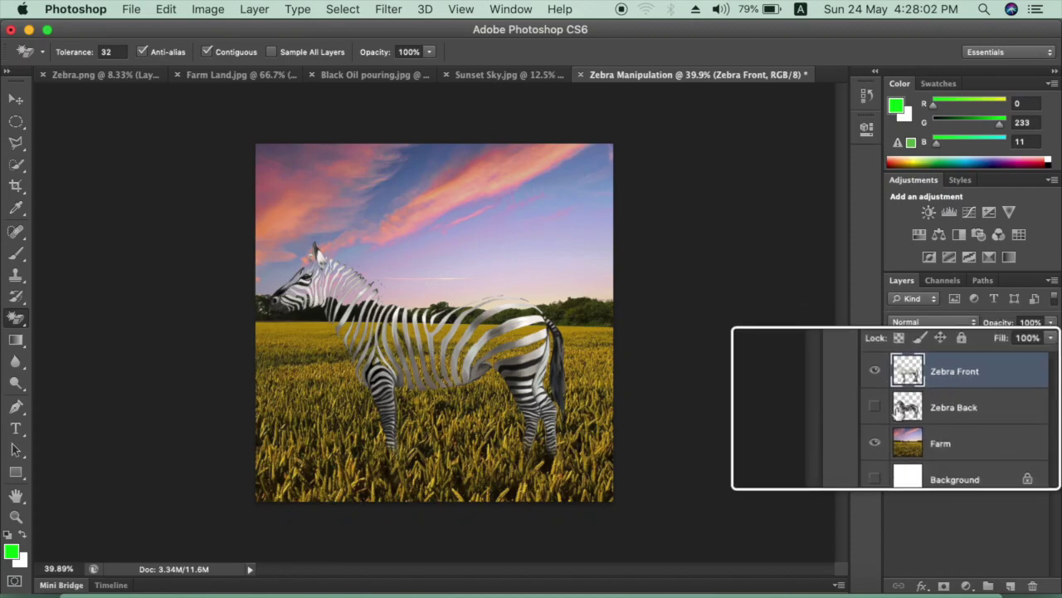
# - Show Zebra Back again, comparing the hollow stripes, and select it
pyautogui.click(896, 408)
pyautogui.click(895, 410)
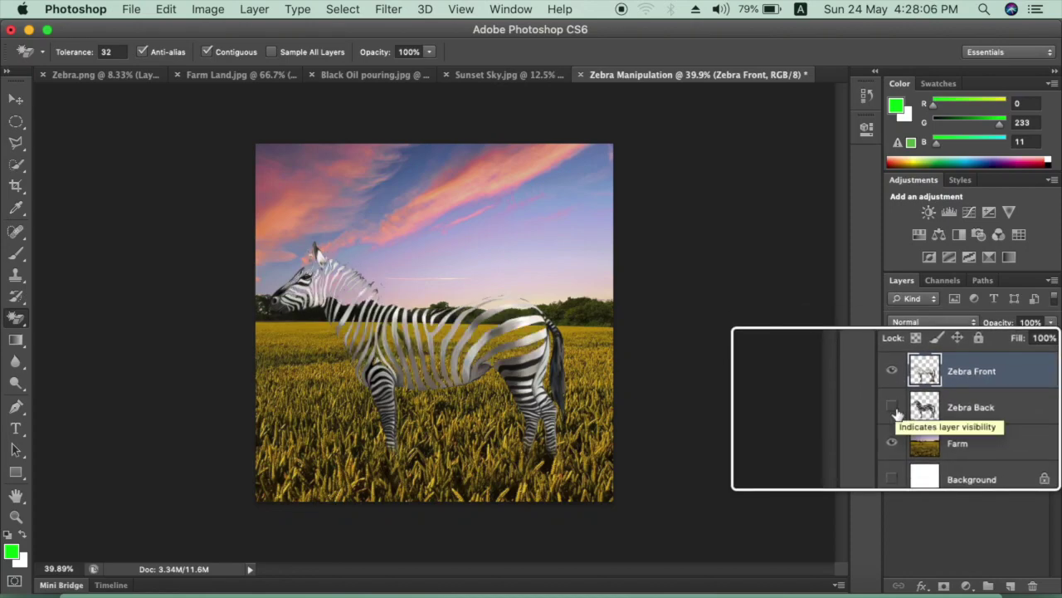
pyautogui.click(896, 411)
pyautogui.click(963, 415)
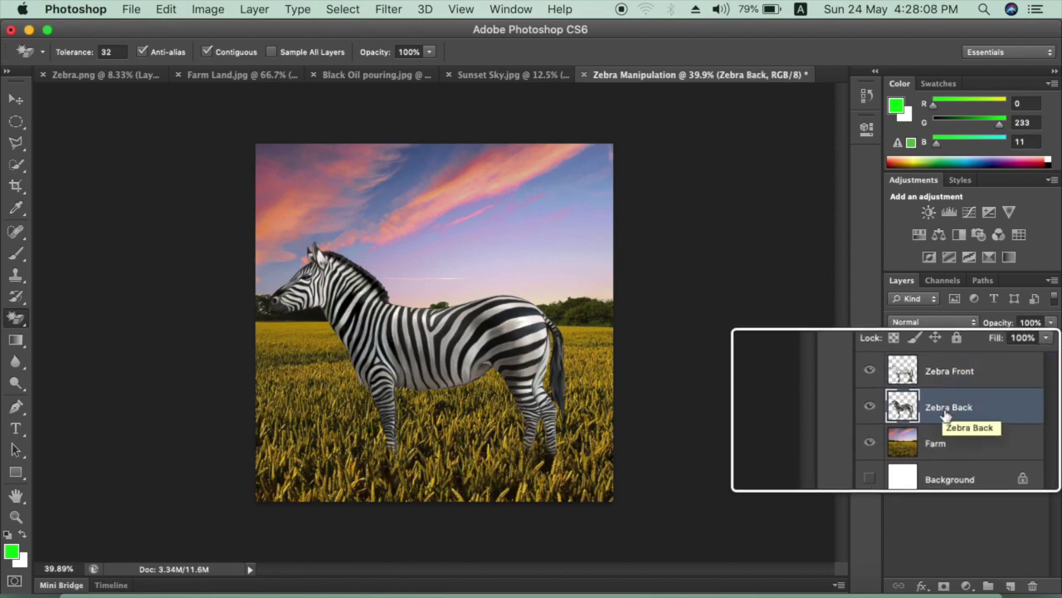
pyautogui.scroll(2, 393, 330)
pyautogui.scroll(3, 331, 326)
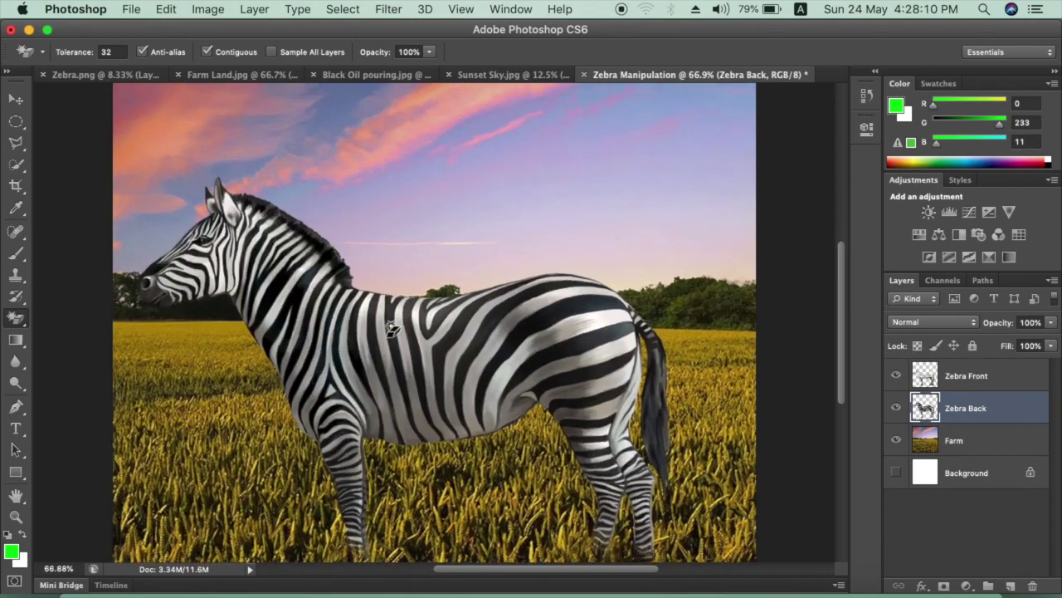
pyautogui.scroll(3, 185, 321)
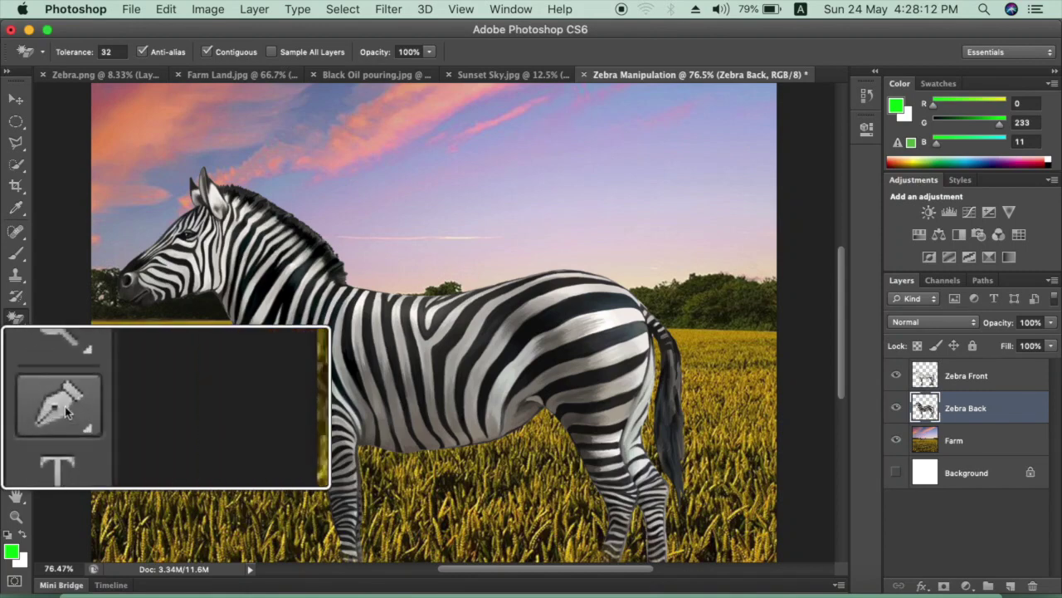
# - Trace a closed Pen Tool path around the zebra's upper neck and back
pyautogui.click(17, 406)
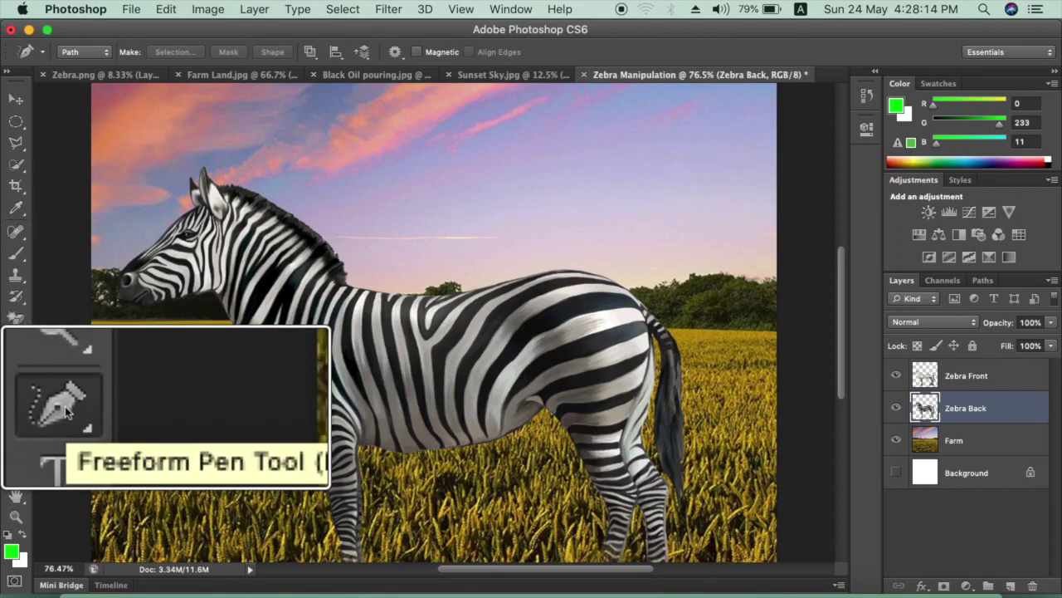
pyautogui.rightClick(67, 408)
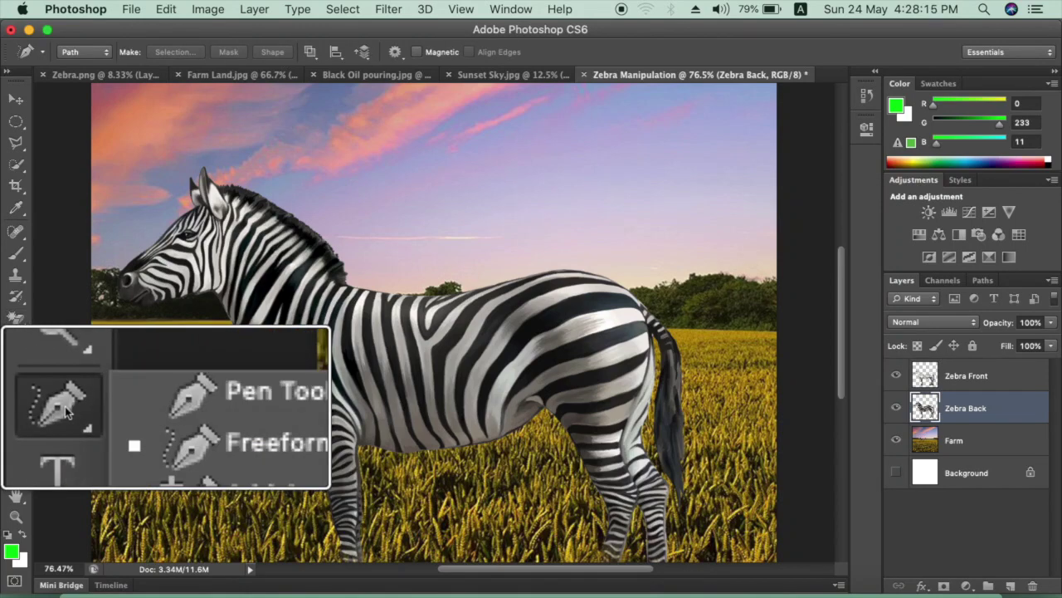
pyautogui.click(165, 406)
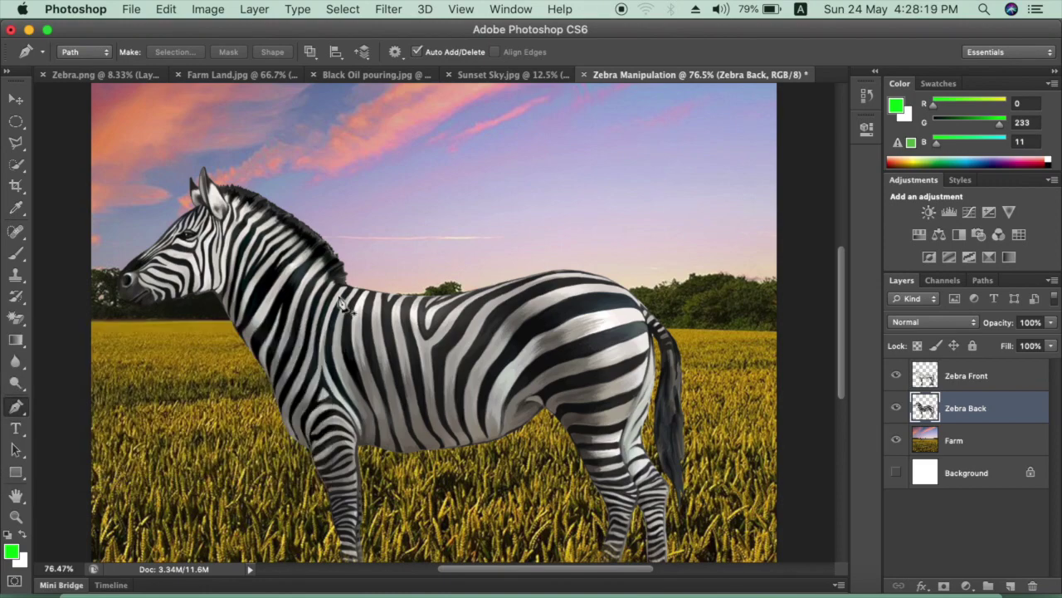
pyautogui.scroll(-2, 344, 305)
pyautogui.click(264, 334)
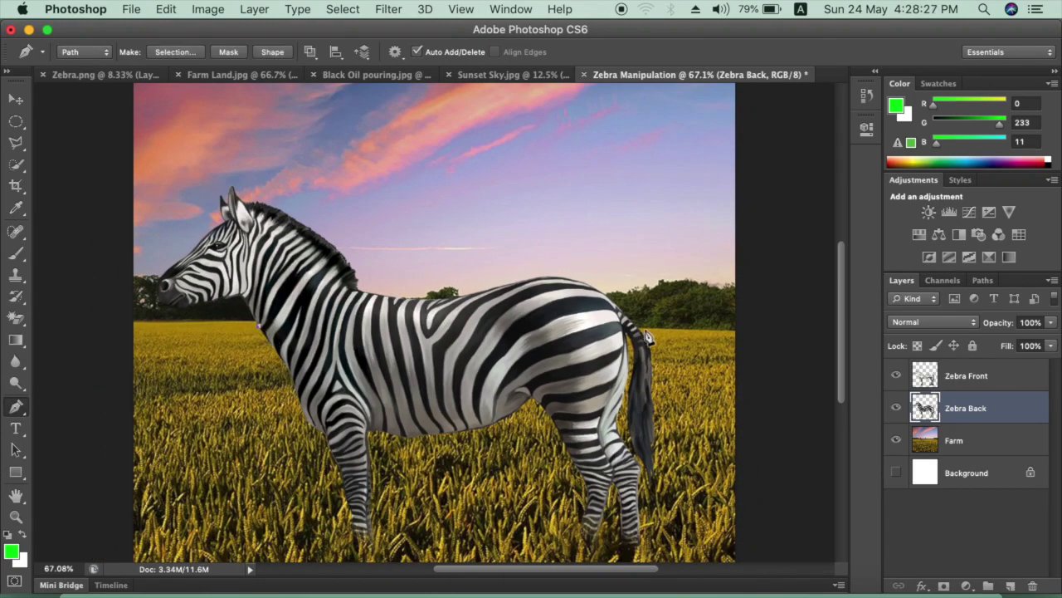
pyautogui.moveTo(651, 334); pyautogui.dragTo(831, 291)
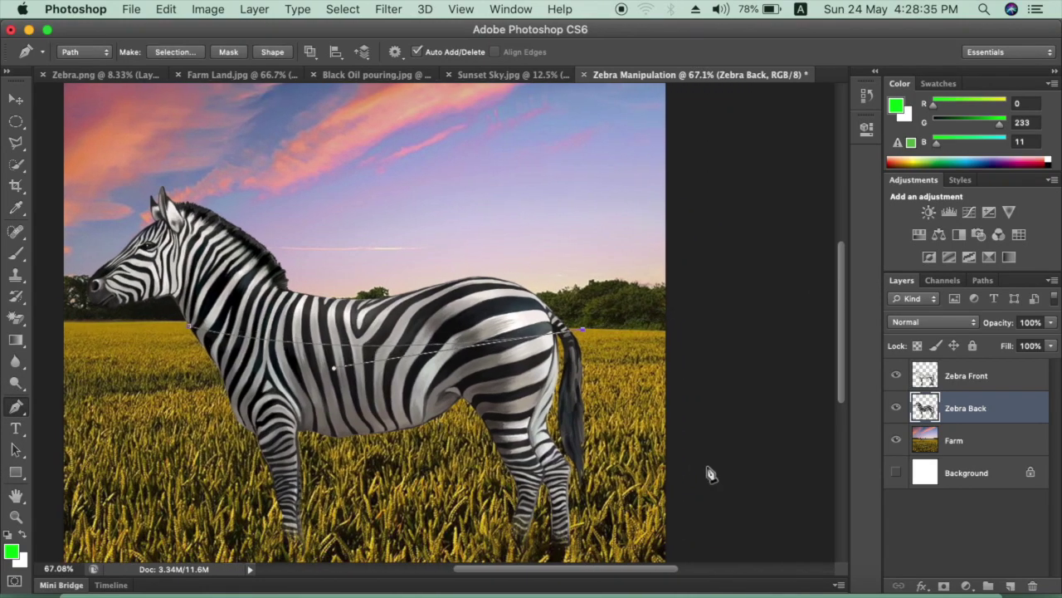
pyautogui.click(636, 225)
pyautogui.click(372, 161)
pyautogui.hscroll(-5, 372, 161)
pyautogui.click(241, 147)
pyautogui.click(143, 205)
pyautogui.click(171, 332)
# - Turn the path into a selection, delete the upper body from Zebra Back, and deselect
pyautogui.rightClick(462, 277)
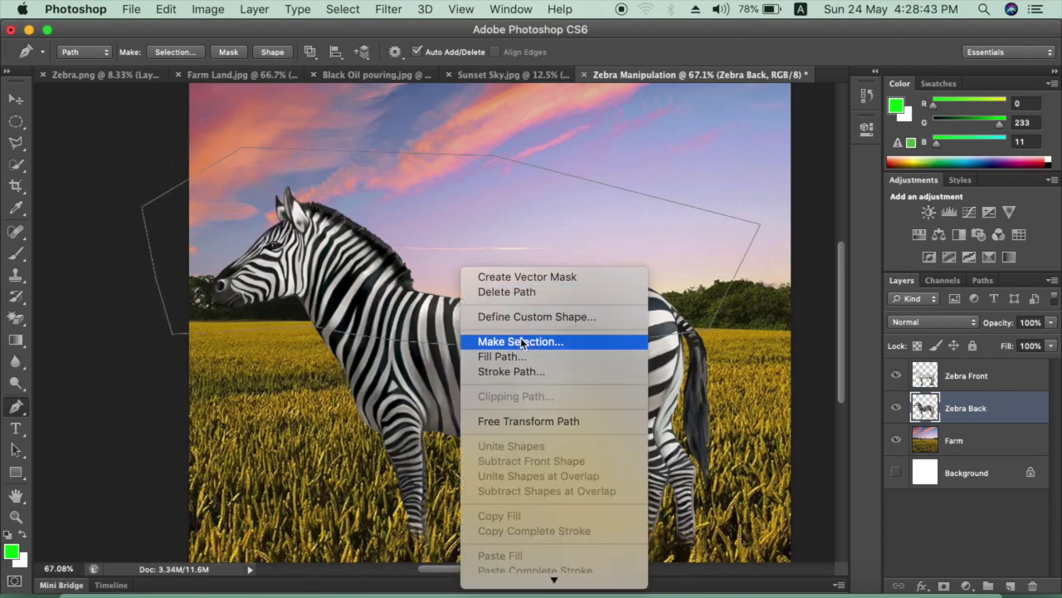
pyautogui.click(533, 339)
pyautogui.click(625, 215)
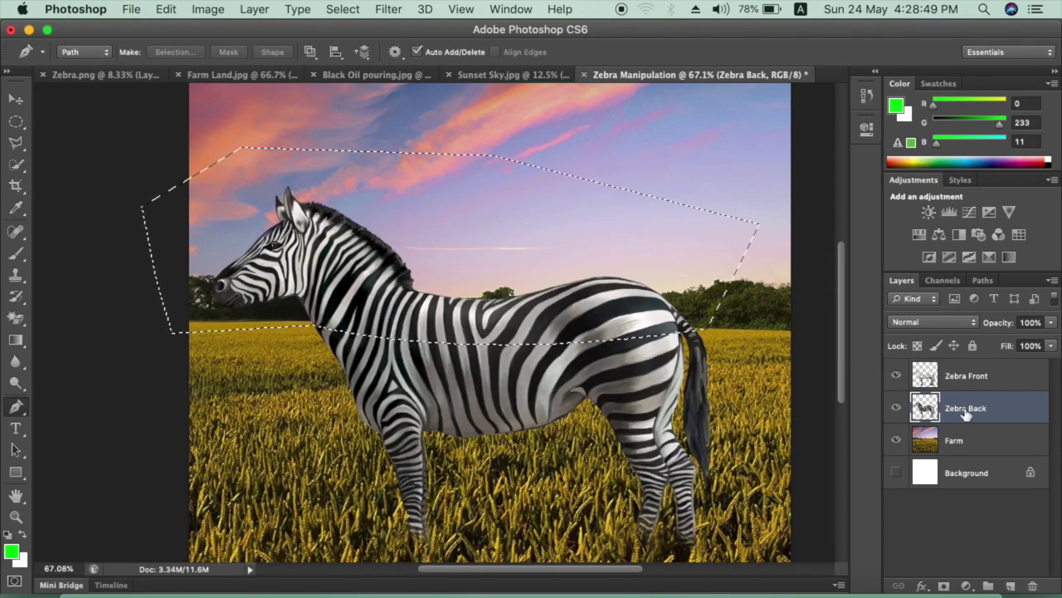
pyautogui.press('Delete')
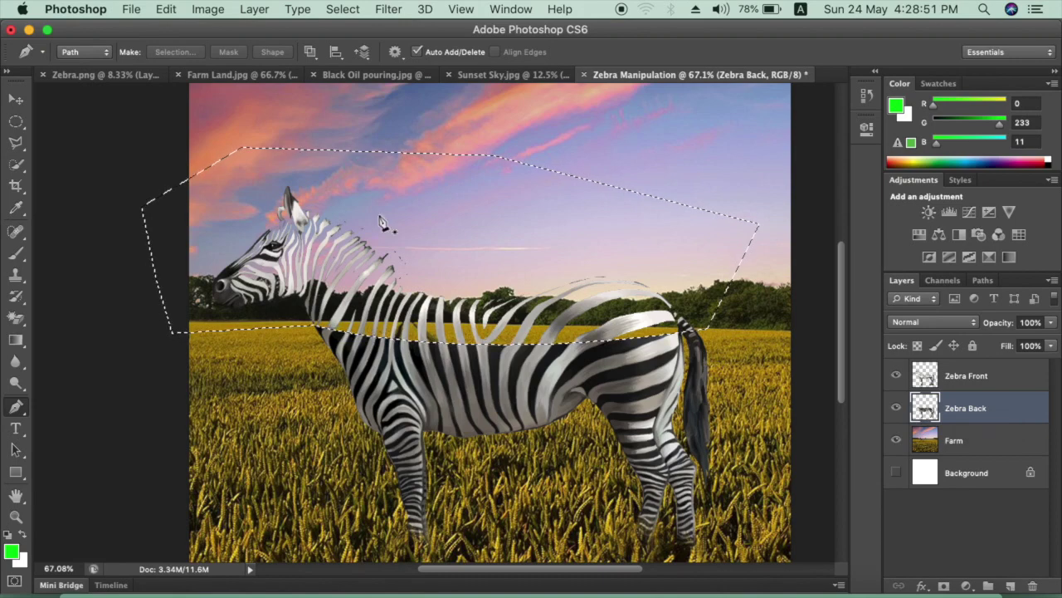
pyautogui.press('super+d')
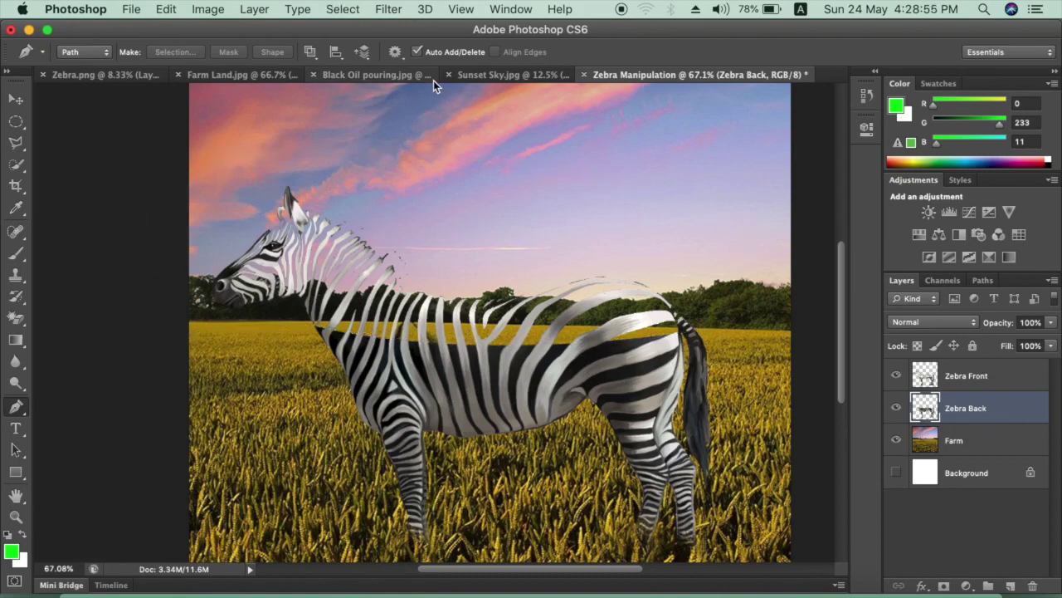
# - Drag the Black Oil pouring image into the zebra composition and shift it right
pyautogui.click(358, 75)
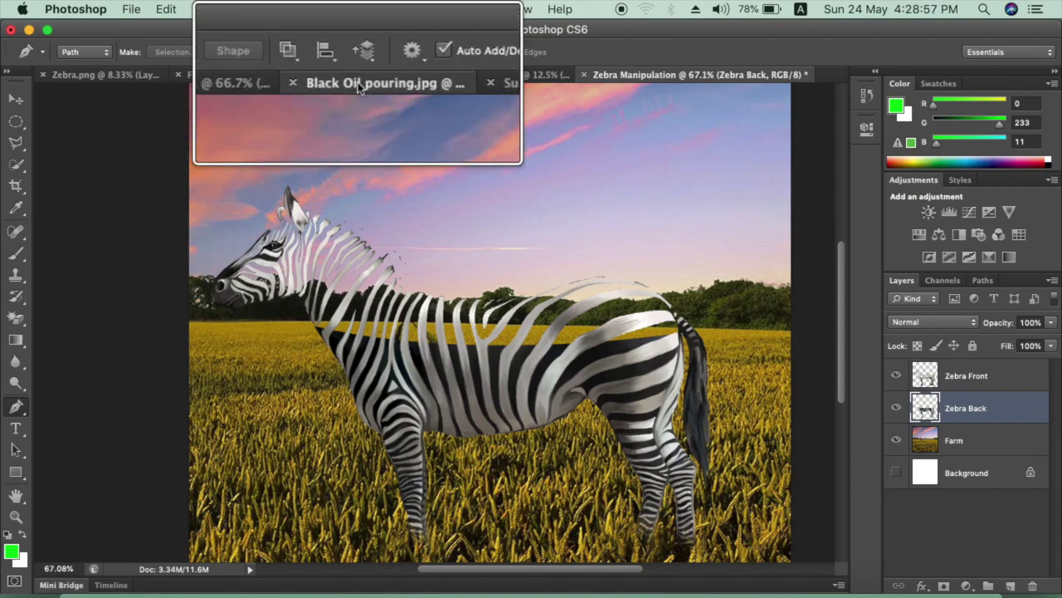
pyautogui.press('v')
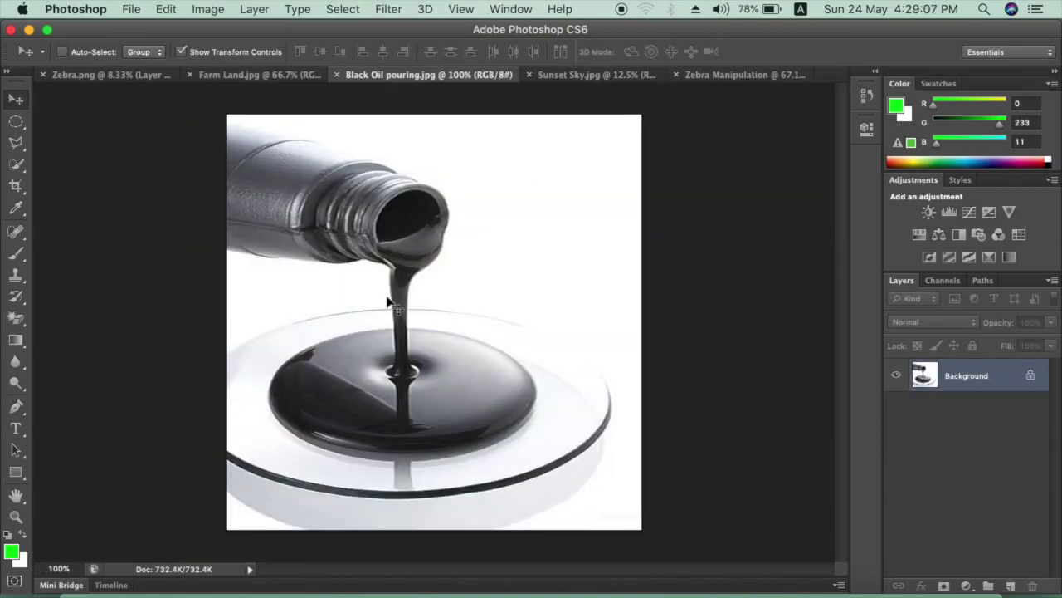
pyautogui.moveTo(386, 301)
pyautogui.mouseDown()
pyautogui.moveTo(753, 75)
pyautogui.moveTo(432, 264)
pyautogui.mouseUp()
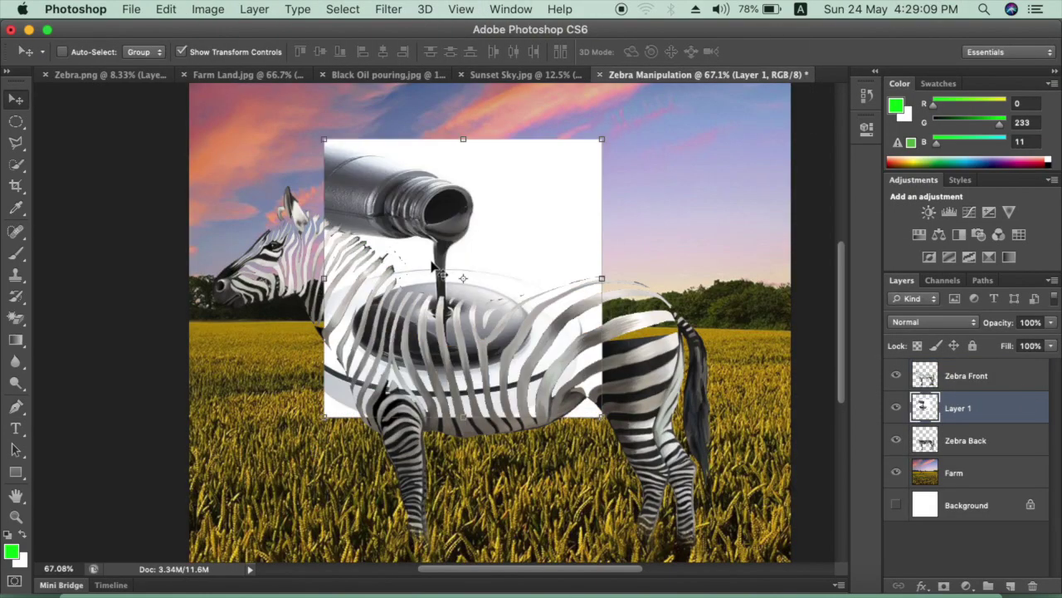
pyautogui.moveTo(528, 240); pyautogui.dragTo(578, 239)
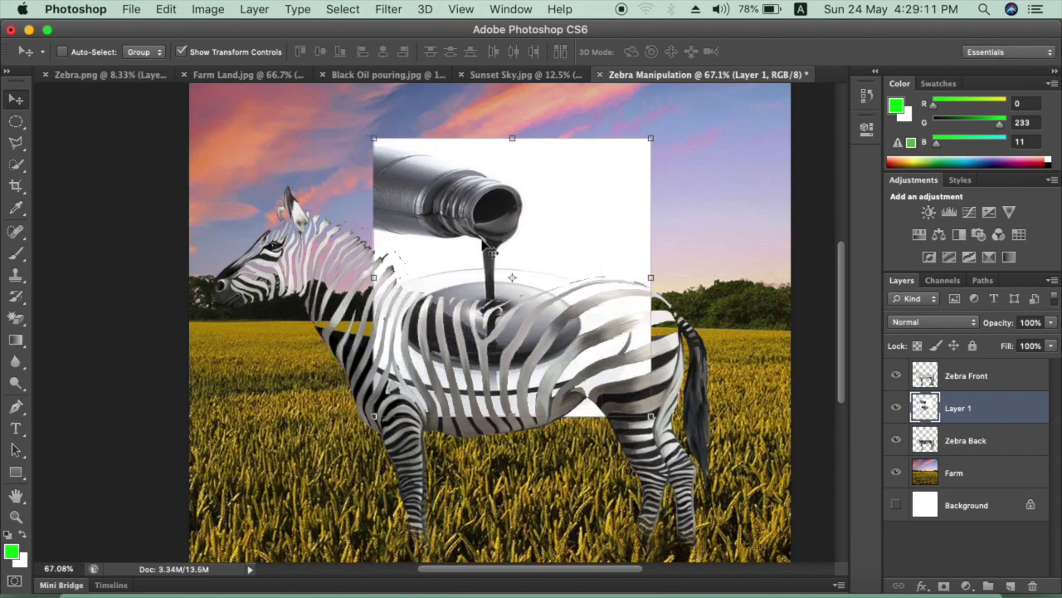
# - Magic-erase the bottle's white background, moving it up-right and erasing part of the ring line
pyautogui.press('e')
pyautogui.click(580, 147)
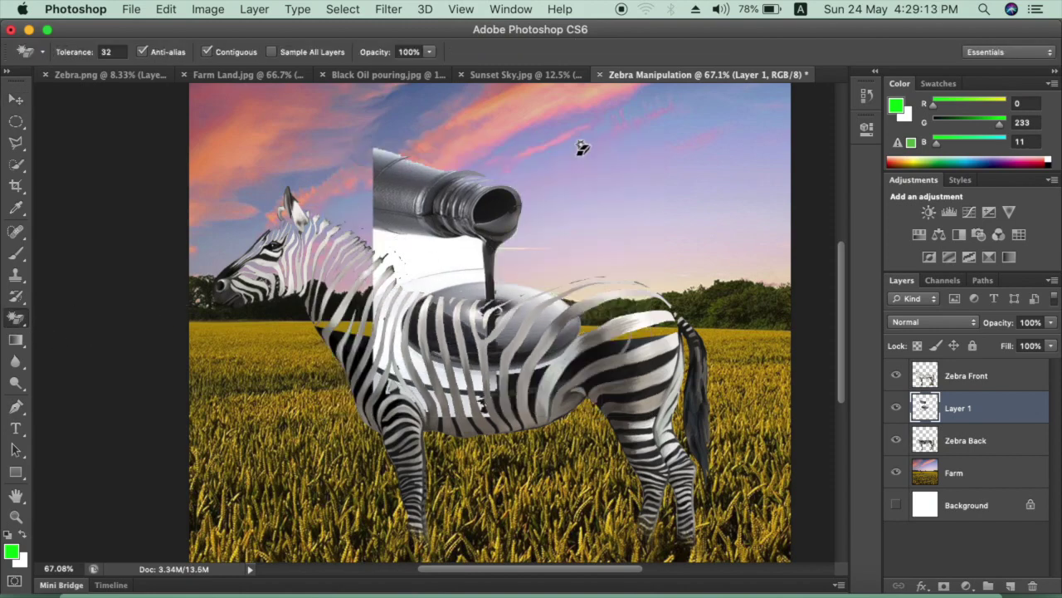
pyautogui.click(441, 253)
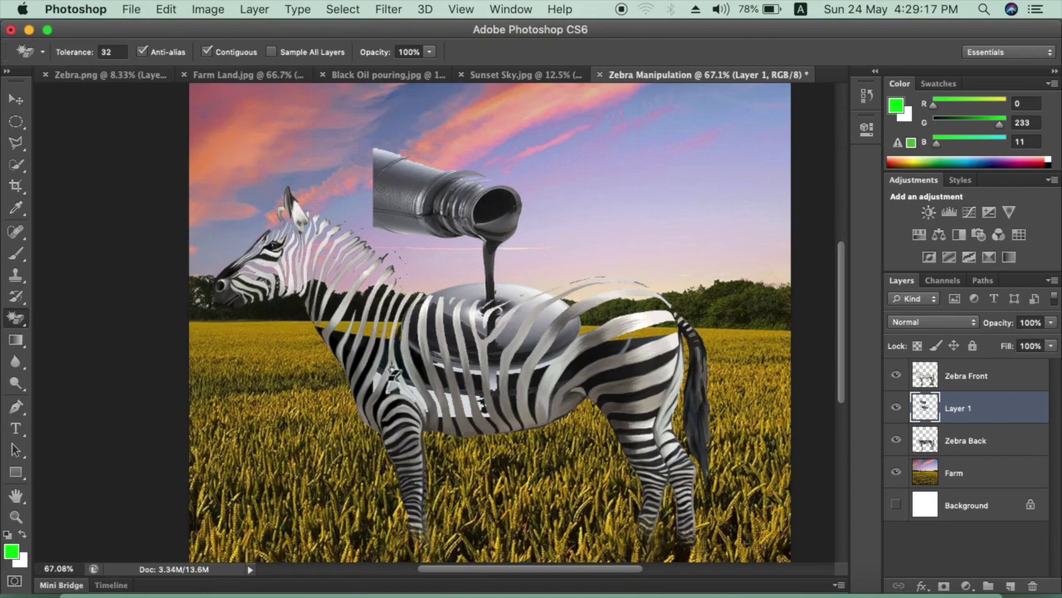
pyautogui.press('v')
pyautogui.moveTo(391, 374); pyautogui.dragTo(507, 253)
pyautogui.press('e')
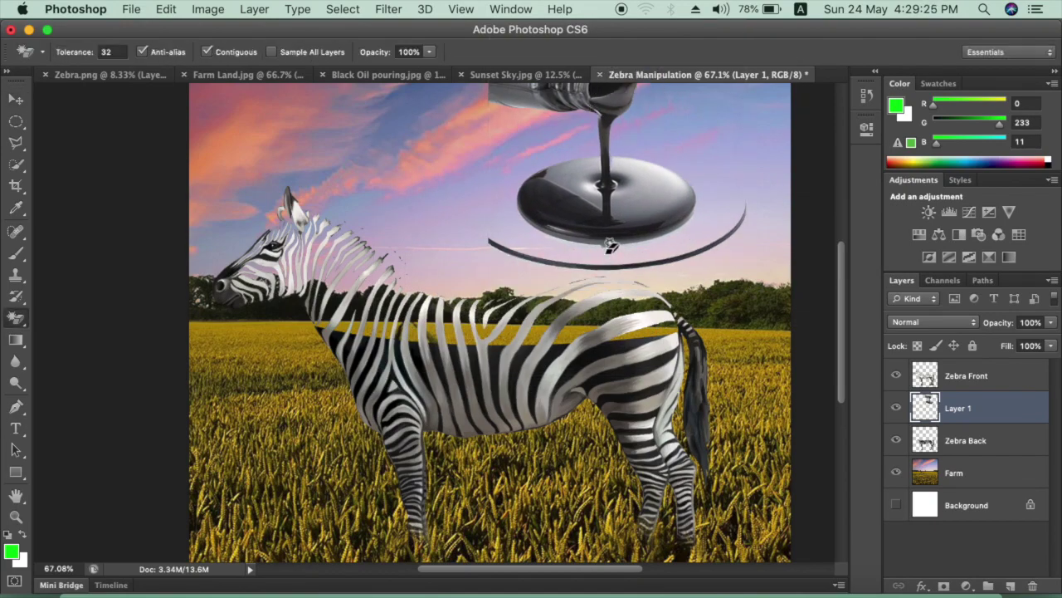
pyautogui.click(613, 247)
# - Lasso-delete the leftover arc, then move the bottle down-left over the zebra's body
pyautogui.press('l')
pyautogui.click(751, 188)
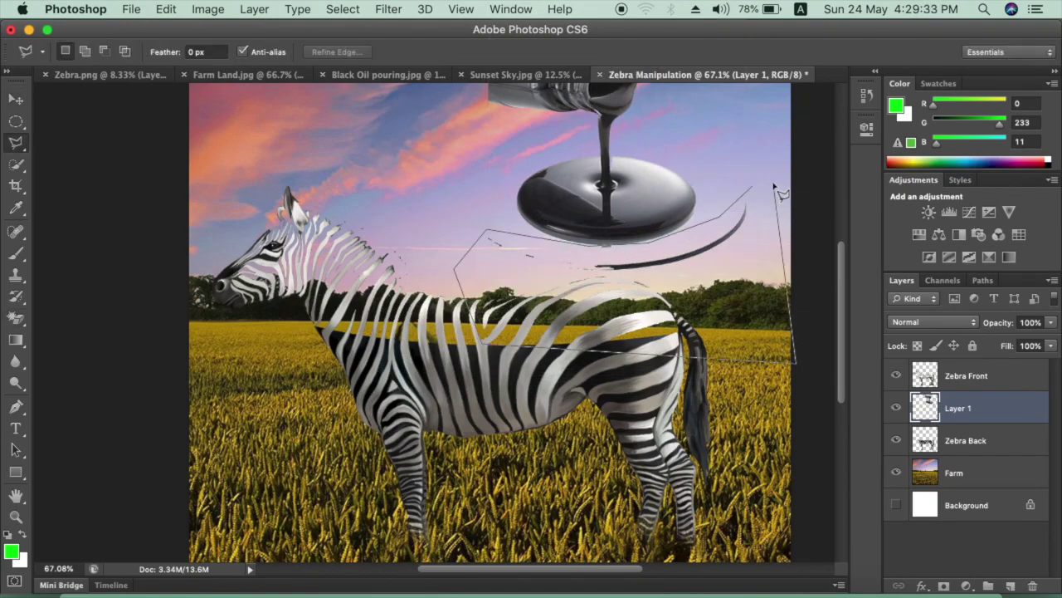
pyautogui.click(751, 188)
pyautogui.press('Delete')
pyautogui.hotkey('ctrl', 'd')
pyautogui.press('v')
pyautogui.moveTo(614, 199); pyautogui.dragTo(497, 355)
# - Stretch the oil bottle layer taller and lower it toward the zebra's back
pyautogui.scroll(3, 494, 352)
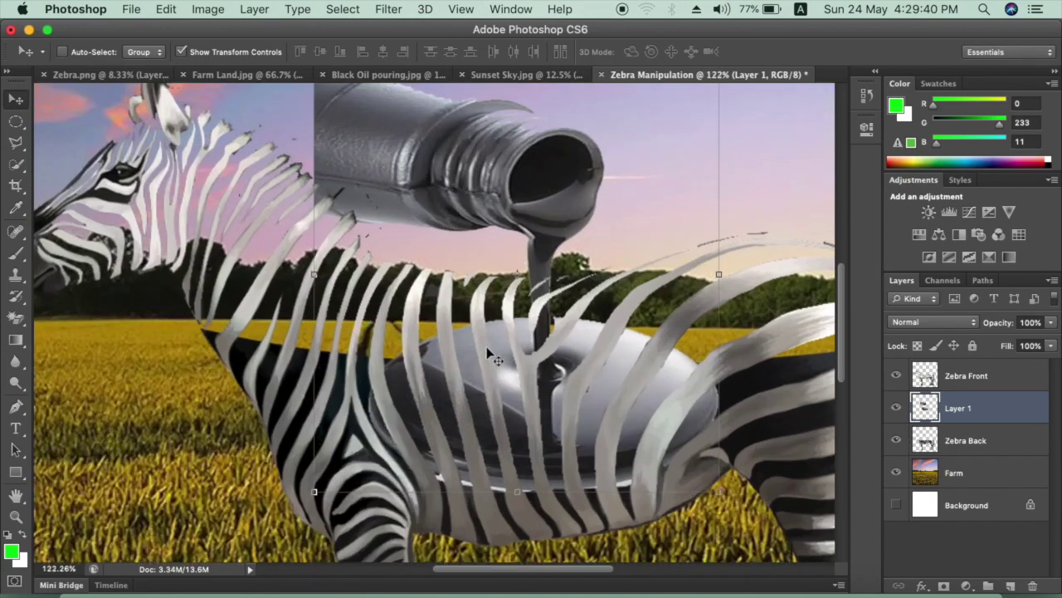
pyautogui.scroll(-2, 584, 361)
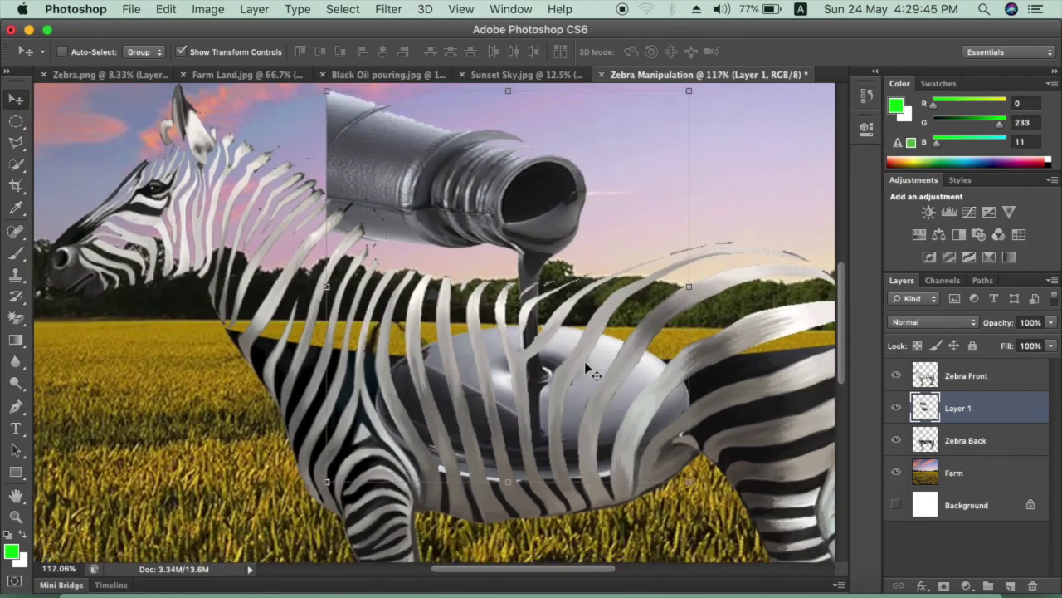
pyautogui.hotkey('ctrl', 't')
pyautogui.moveTo(505, 103); pyautogui.dragTo(508, 89)
pyautogui.scroll(-2, 490, 253)
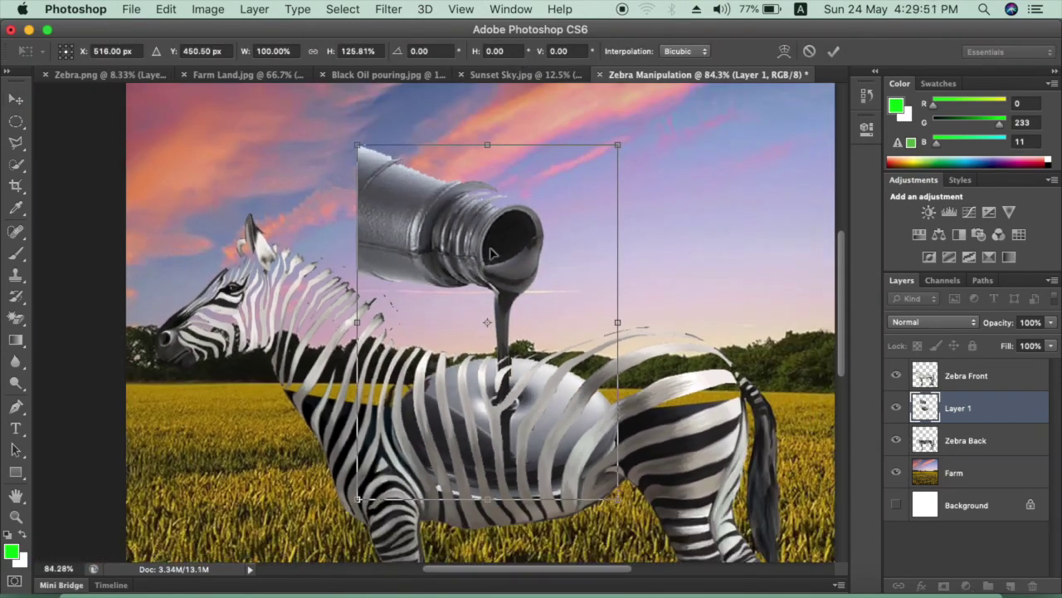
pyautogui.press('Return')
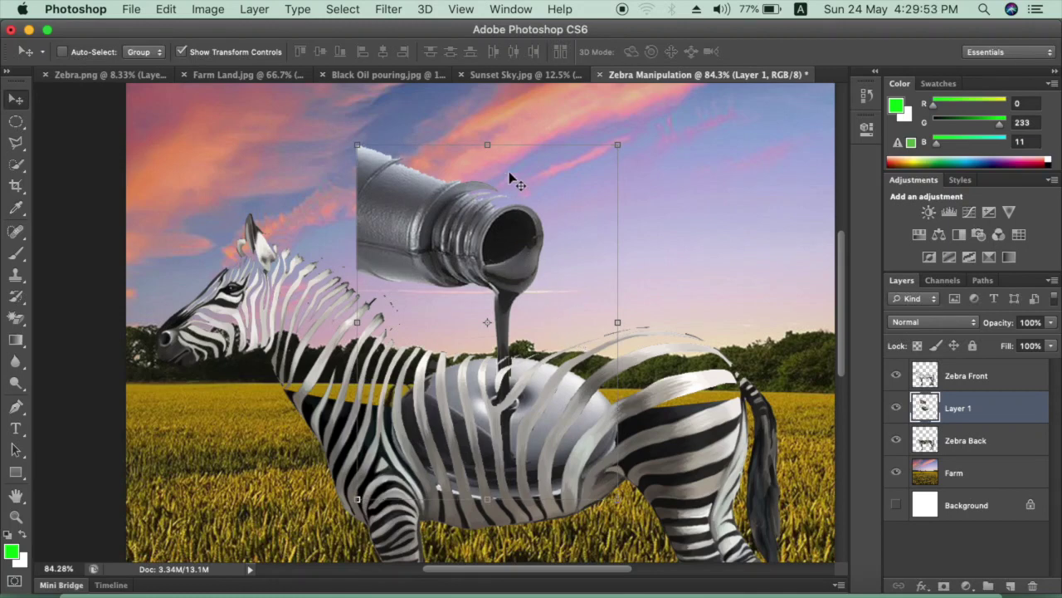
pyautogui.moveTo(510, 176); pyautogui.dragTo(510, 222)
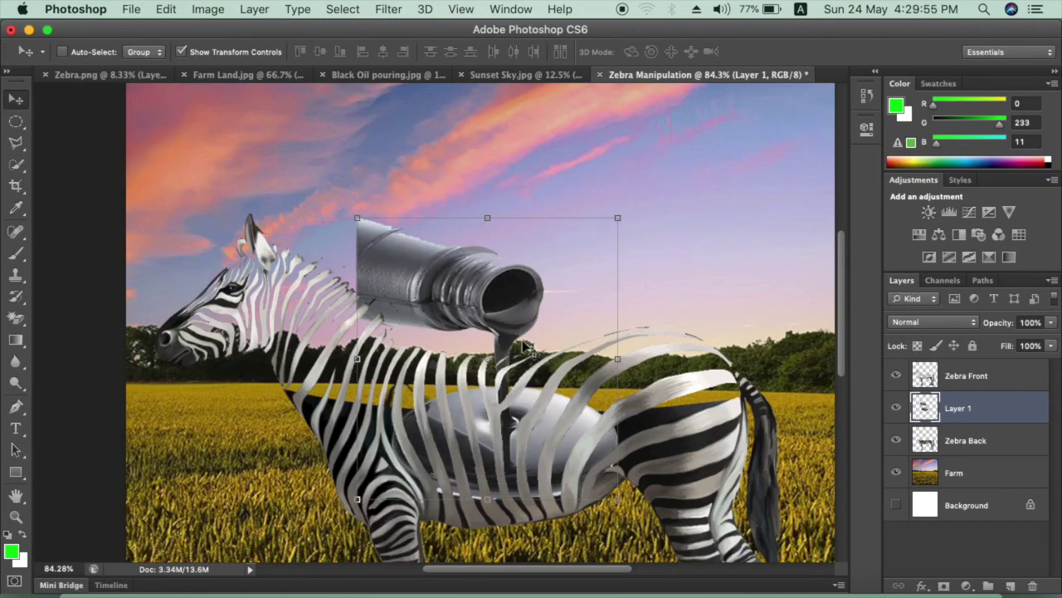
# - Set up the hand Eraser's brush size and hardness for cleaning the bottle's edges
pyautogui.click(15, 318)
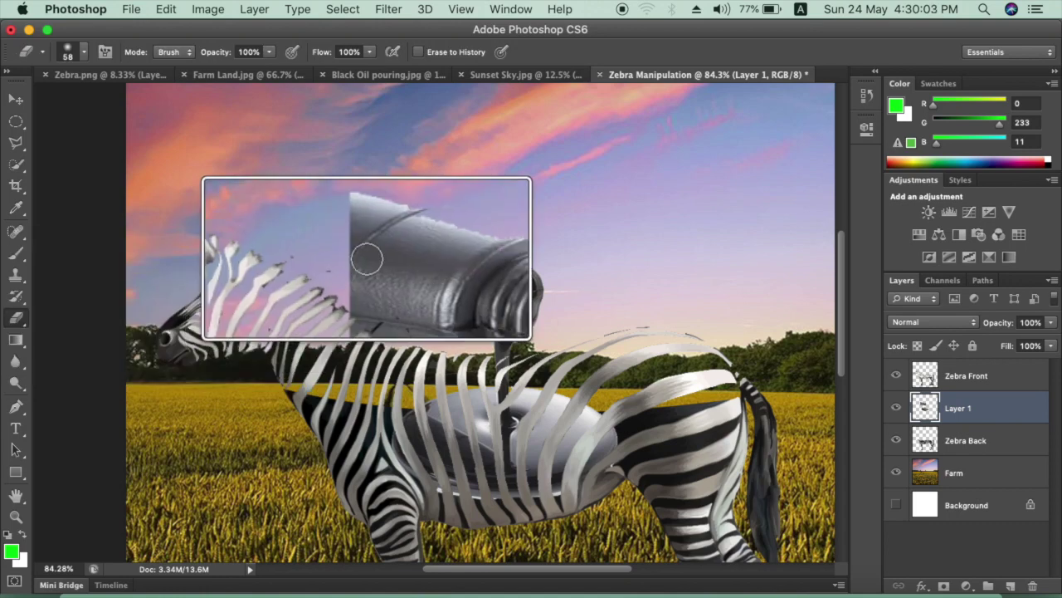
pyautogui.rightClick(363, 250)
pyautogui.press('Return')
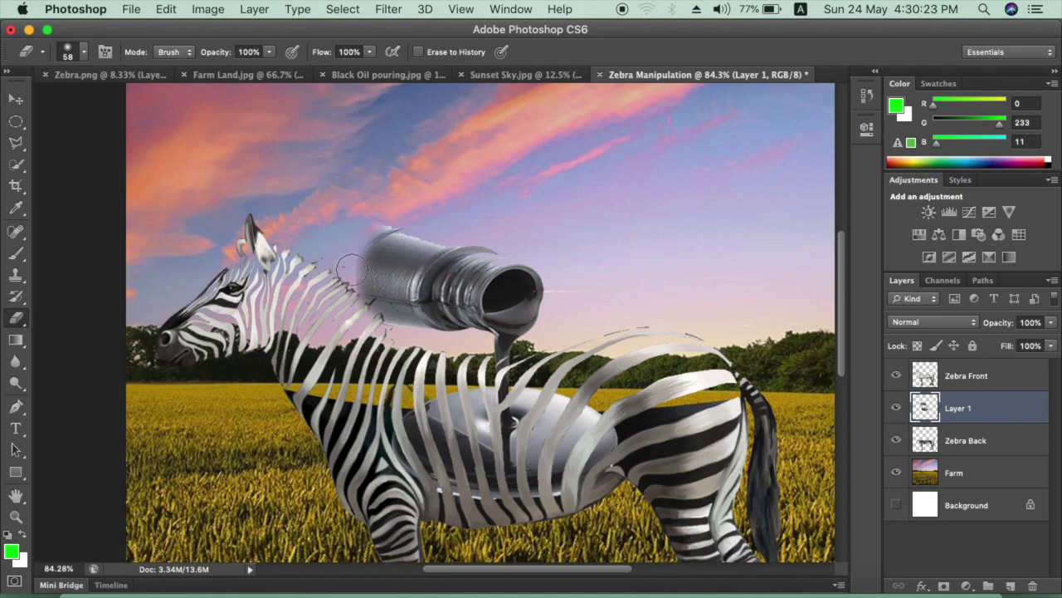
pyautogui.scroll(-5, 546, 302)
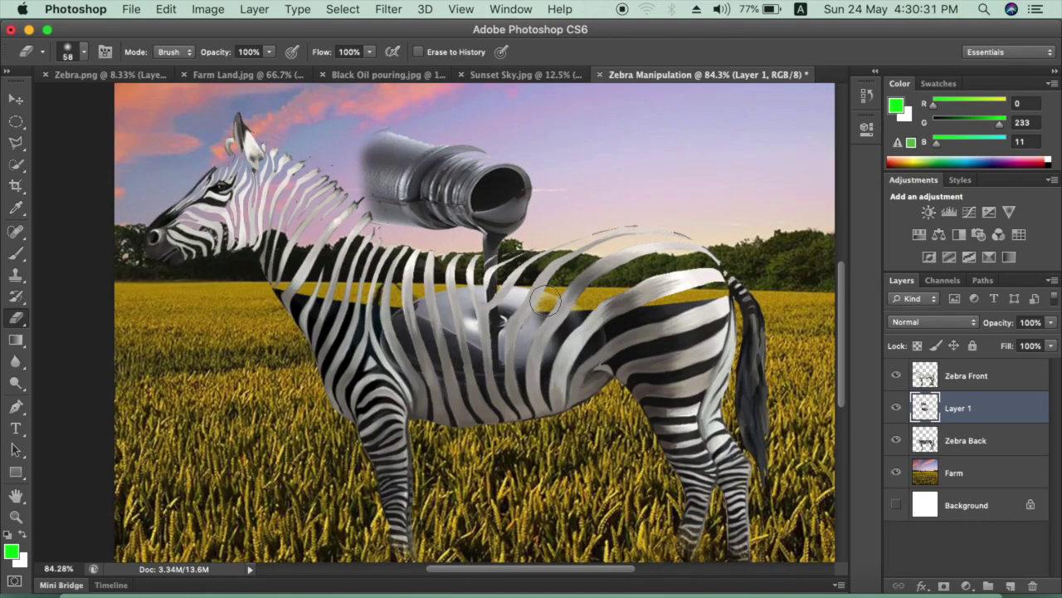
pyautogui.scroll(2, 434, 285)
# - Outline the stripe area beside the oil stream with the Polygonal Lasso
pyautogui.scroll(3, 433, 285)
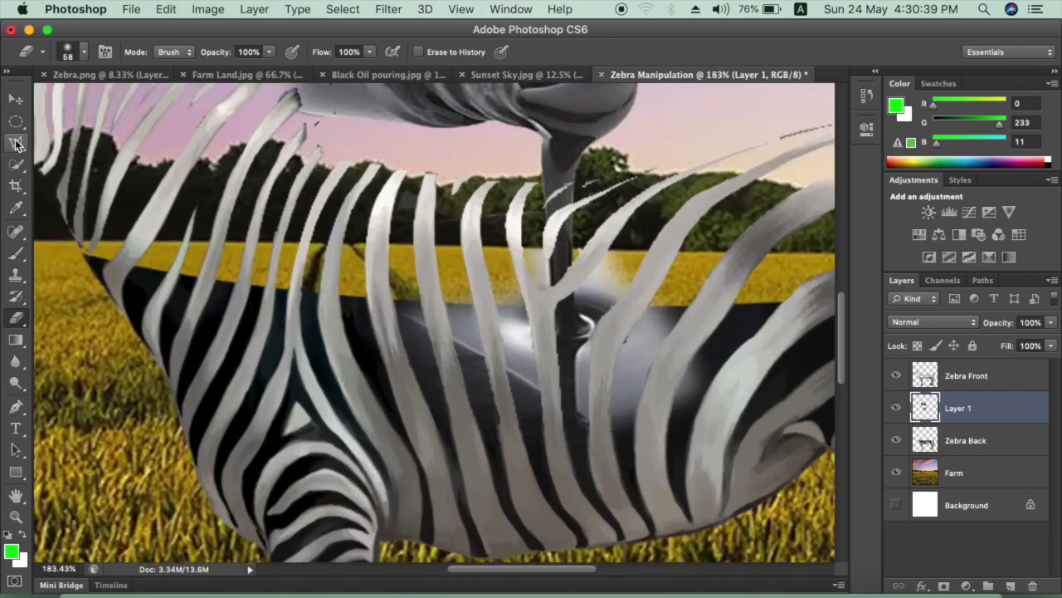
pyautogui.click(17, 143)
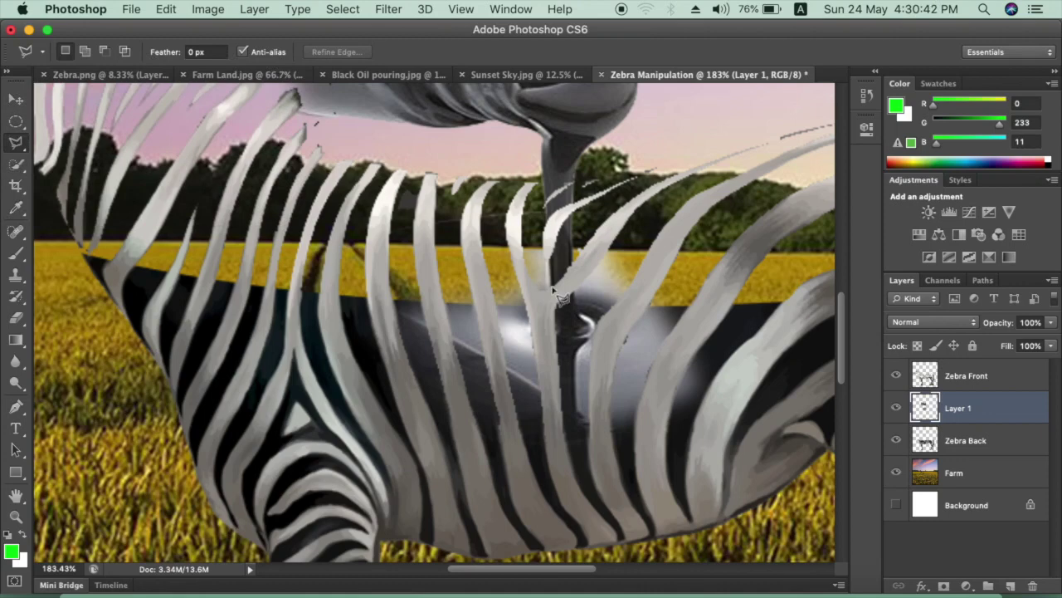
pyautogui.click(573, 214)
pyautogui.click(675, 307)
pyautogui.click(606, 191)
pyautogui.click(574, 214)
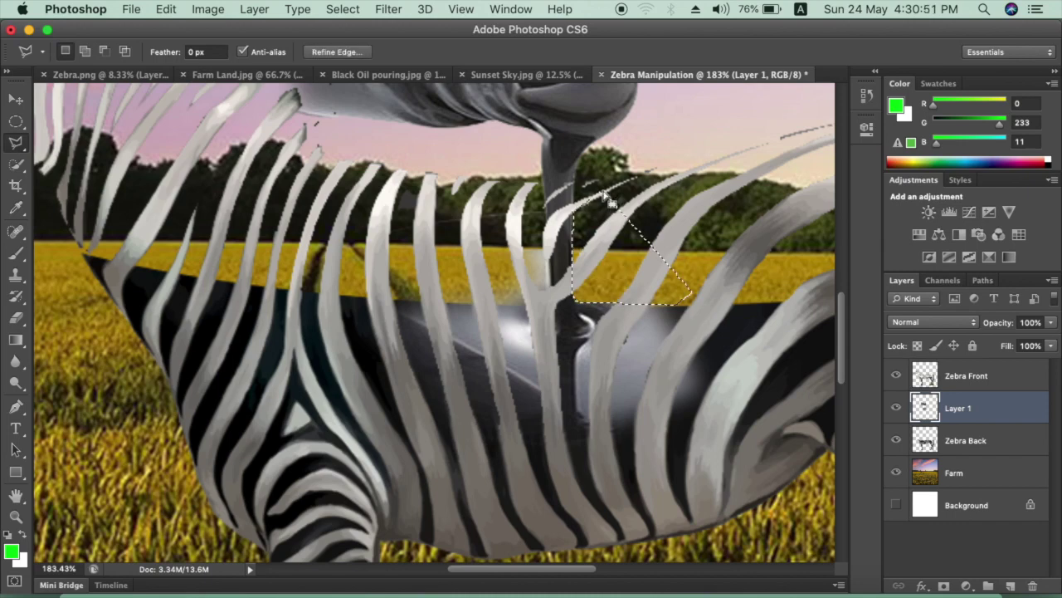
pyautogui.hotkey('ctrl', 'd')
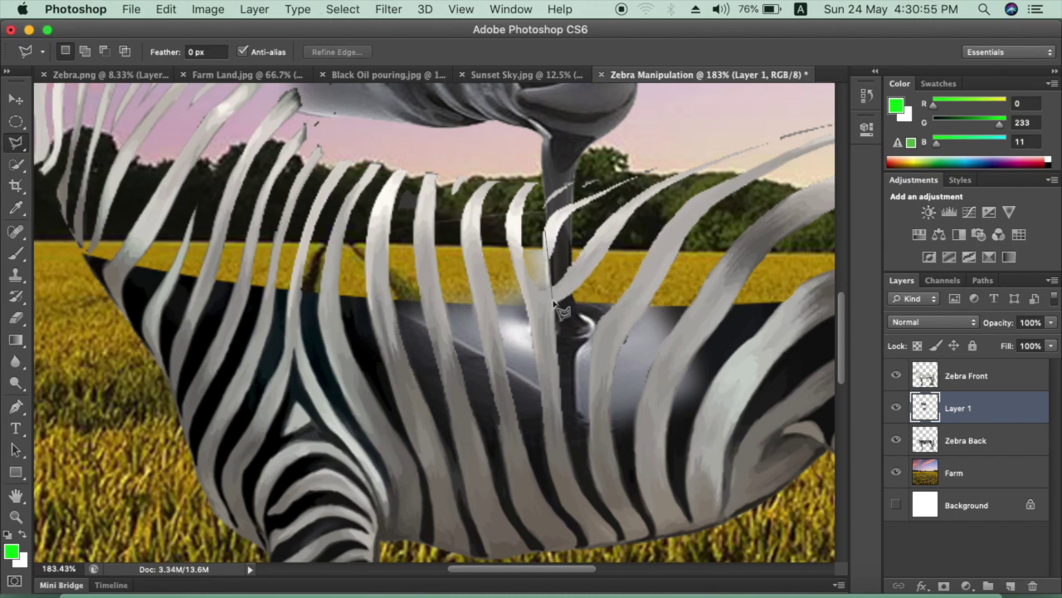
# - Delete the overlapping oil and erase the remaining oil across the zebra's belly
pyautogui.click(496, 271)
pyautogui.press('Delete')
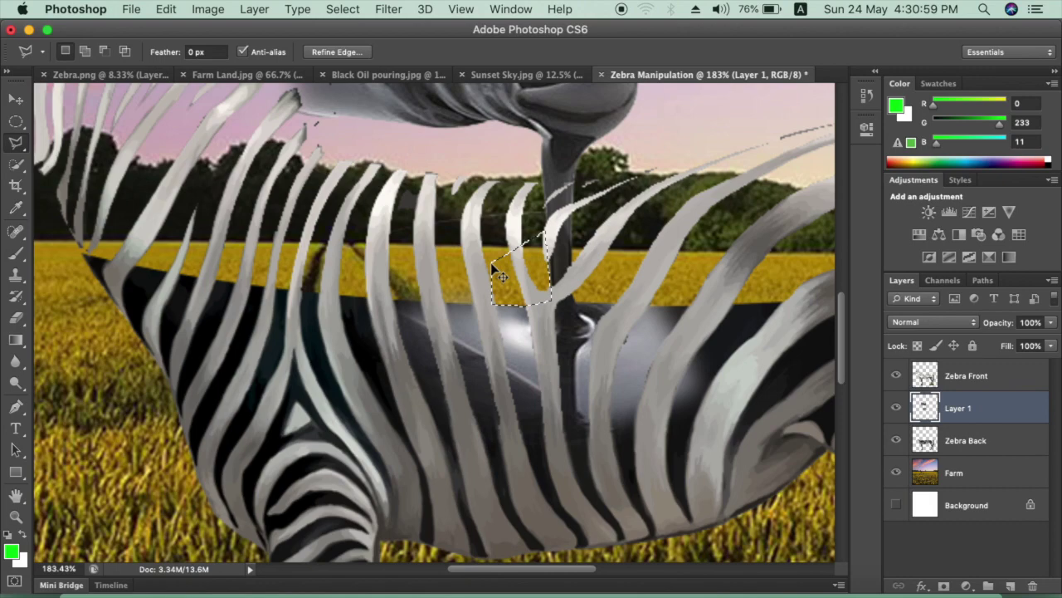
pyautogui.hotkey('ctrl', 'd')
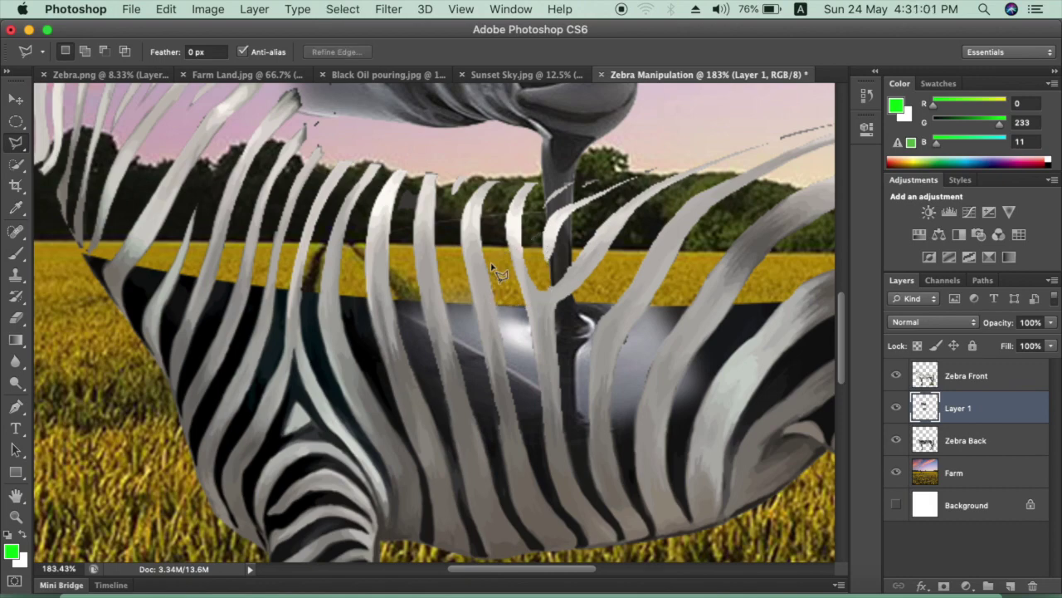
pyautogui.scroll(-3, 610, 286)
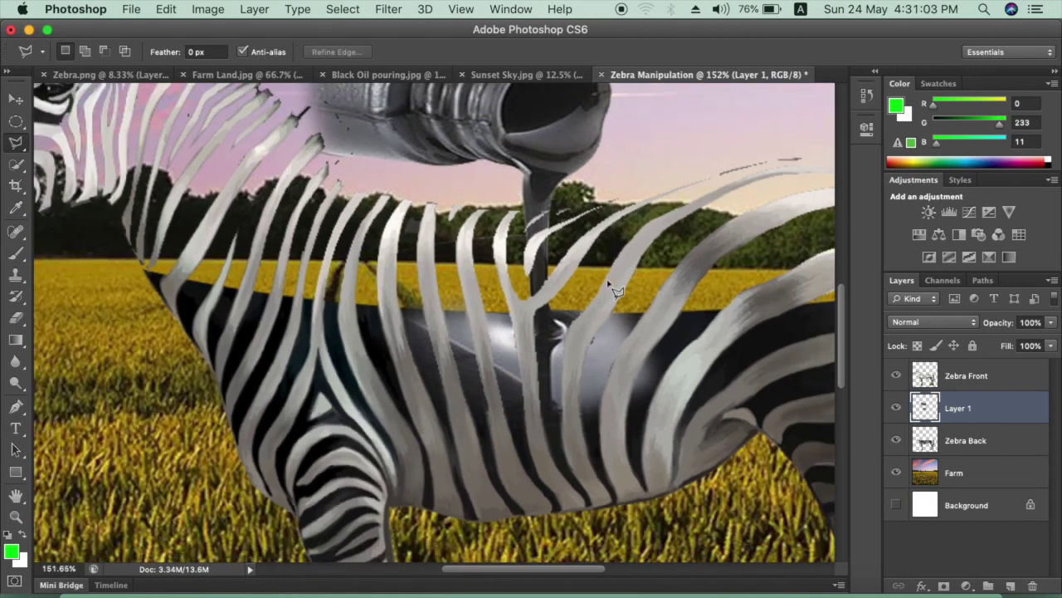
pyautogui.press('v')
pyautogui.press('e')
pyautogui.moveTo(614, 332); pyautogui.dragTo(478, 328)
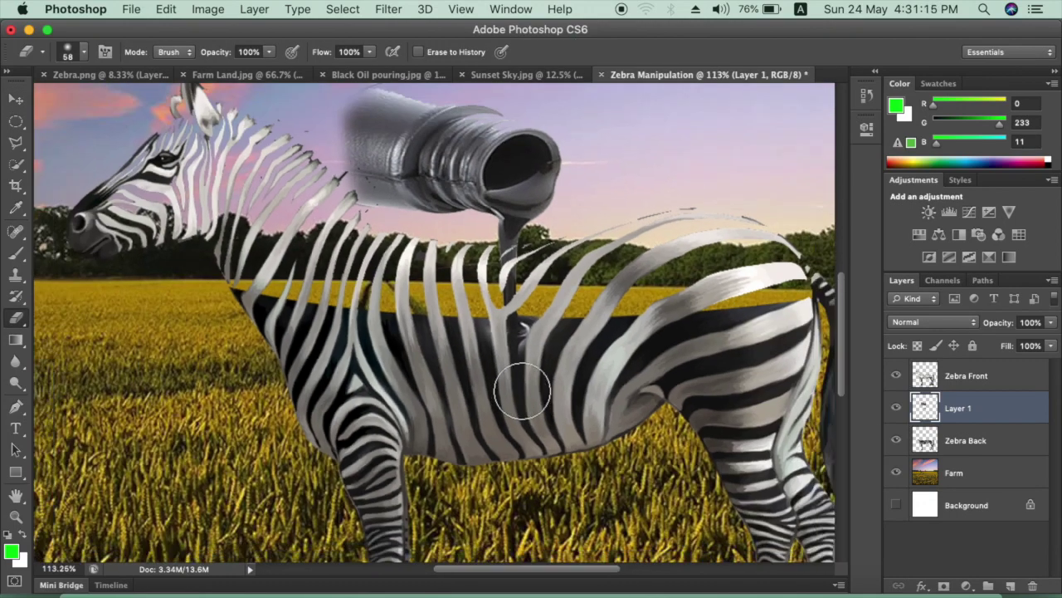
pyautogui.scroll(-4, 526, 379)
pyautogui.scroll(-2, 512, 371)
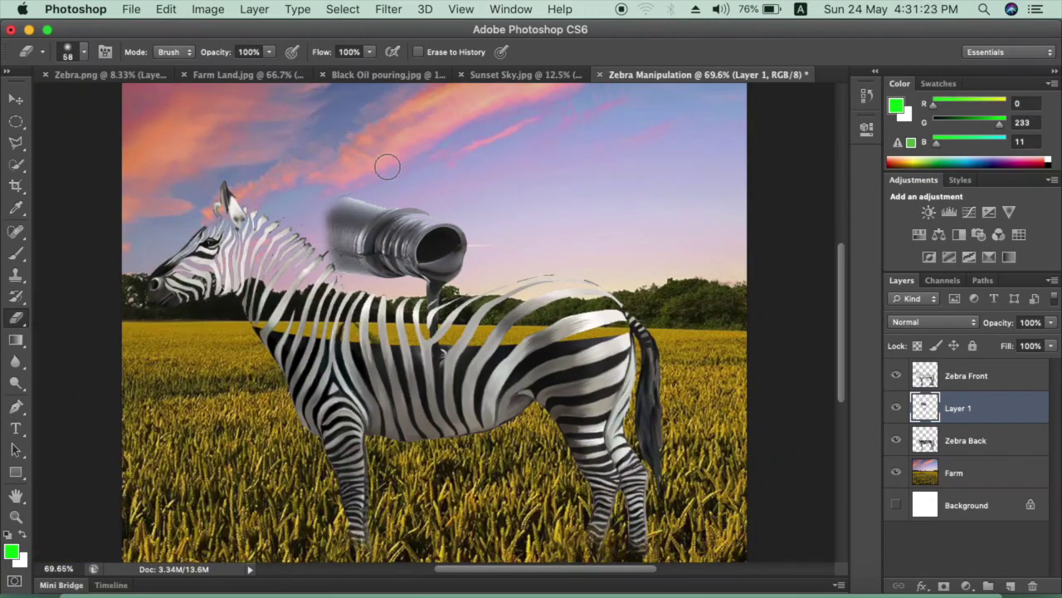
pyautogui.scroll(-1, 387, 167)
pyautogui.scroll(1, 372, 322)
pyautogui.press('m')
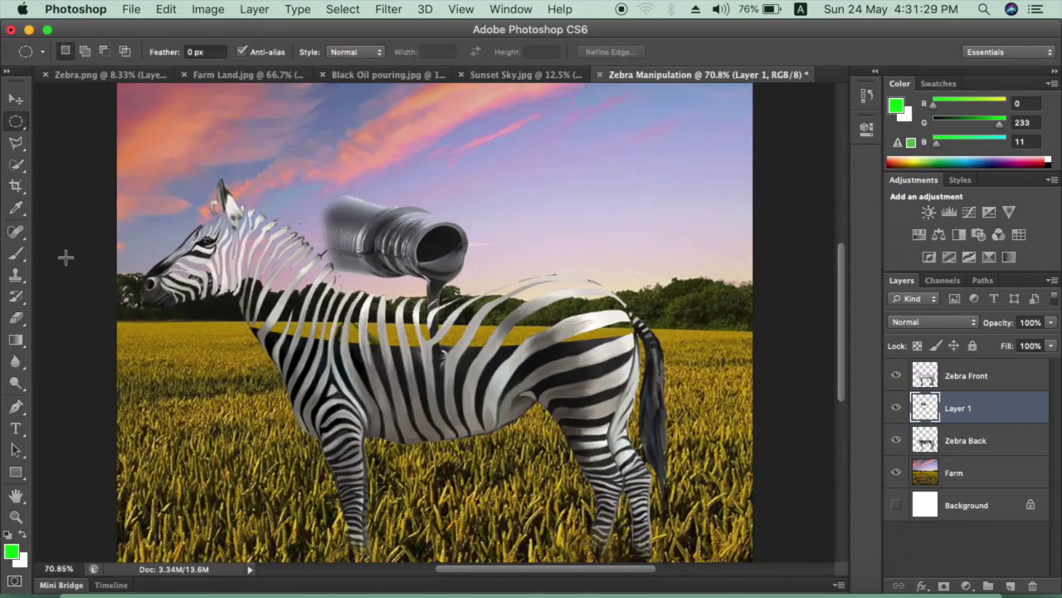
pyautogui.moveTo(65, 258); pyautogui.dragTo(815, 352)
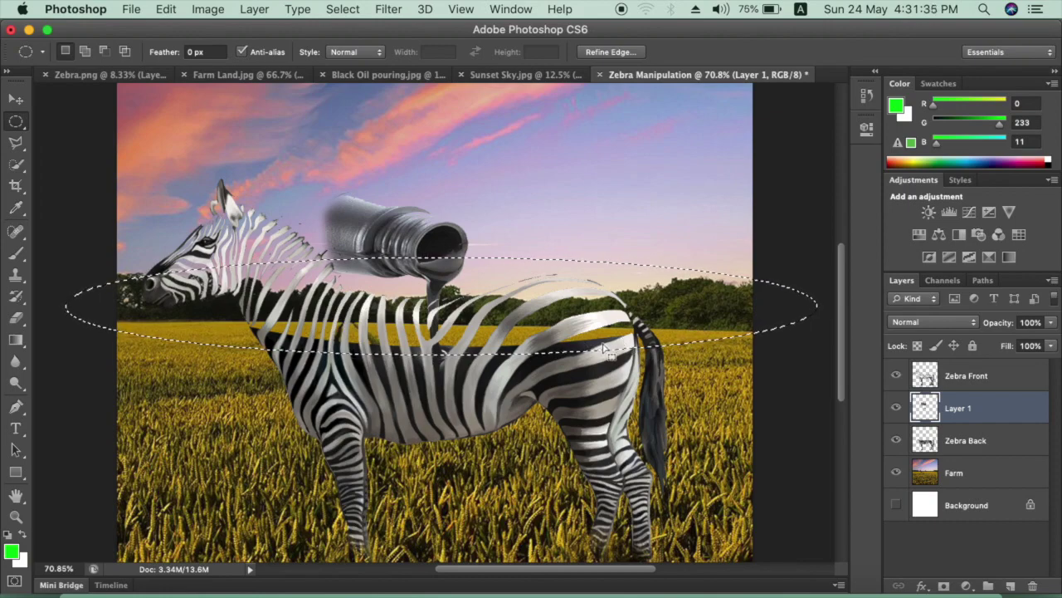
pyautogui.hotkey('ctrl', 'd')
pyautogui.scroll(-3, 331, 328)
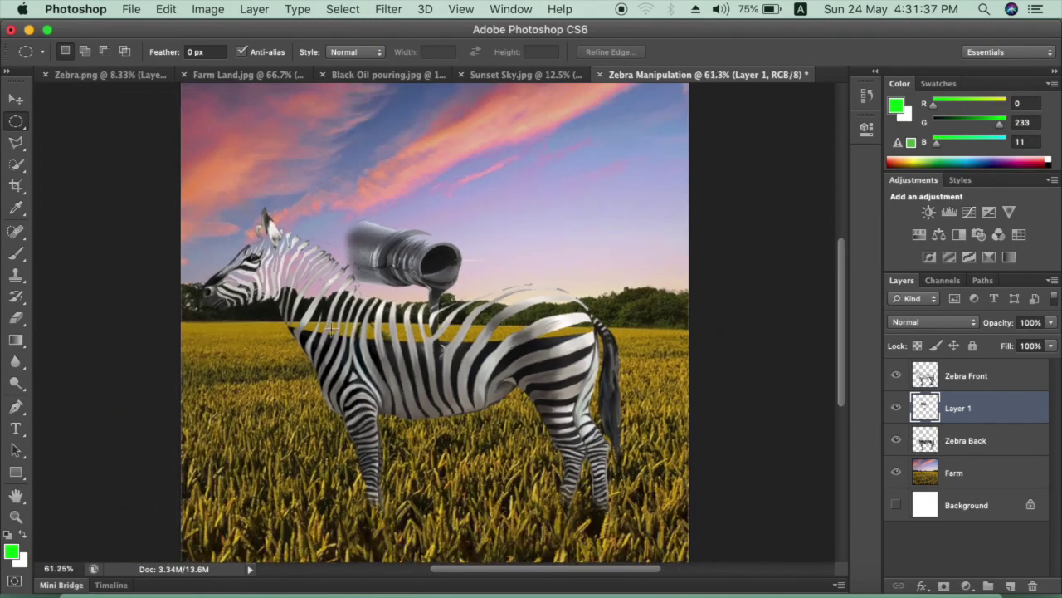
# - Drag the Sunset Sky image into the zebra composite and shrink it onto the canvas
pyautogui.click(497, 75)
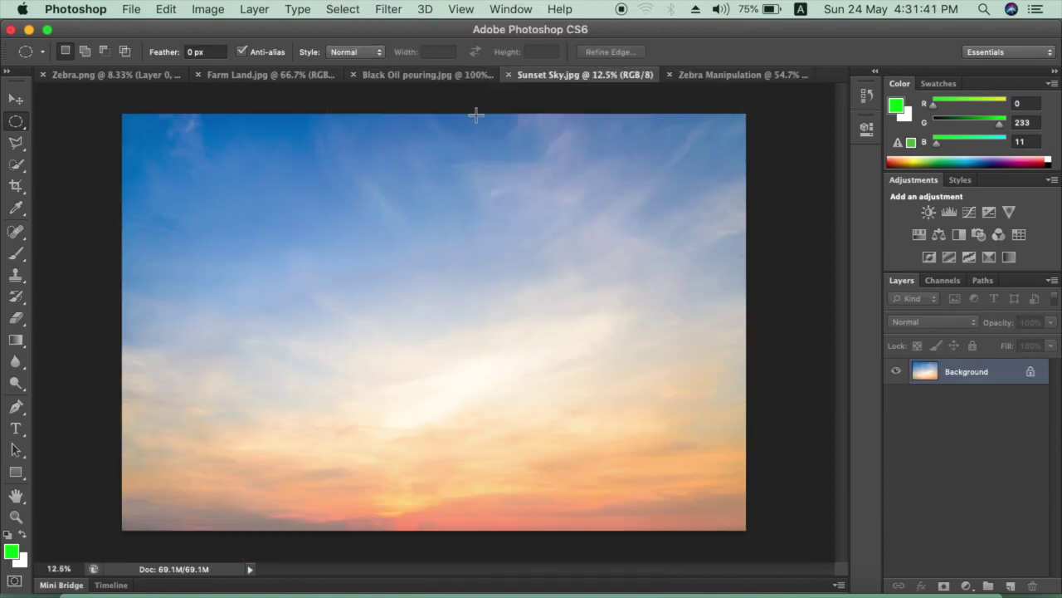
pyautogui.press('v')
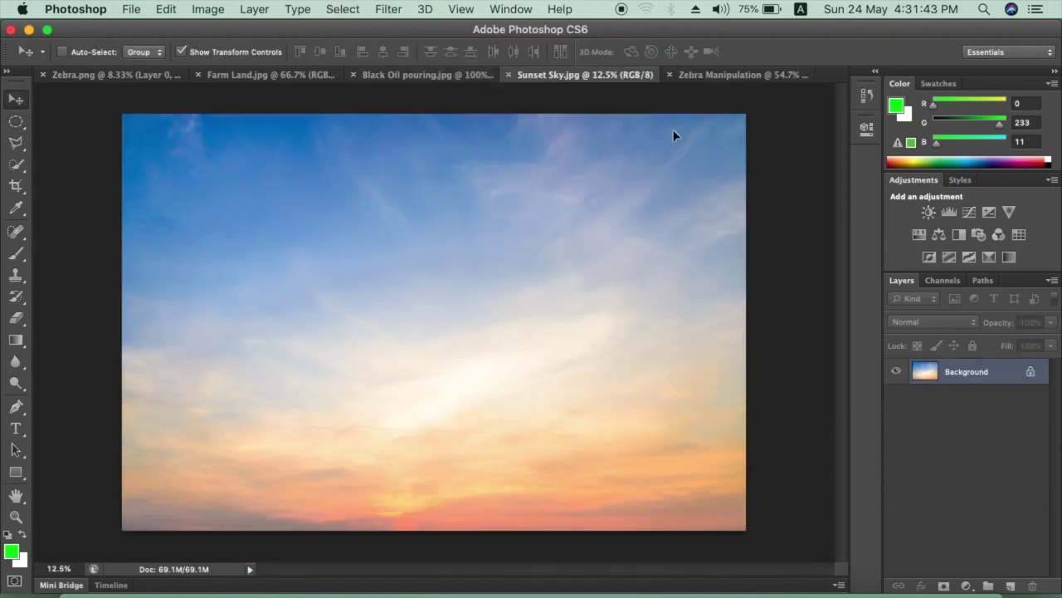
pyautogui.moveTo(674, 135); pyautogui.dragTo(486, 221)
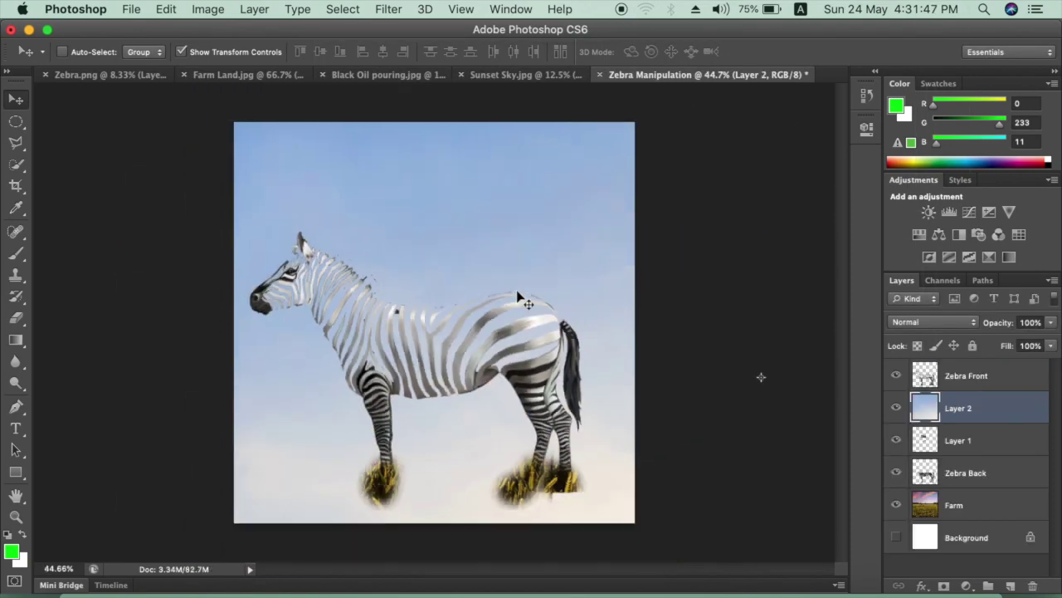
pyautogui.press('super+minus')
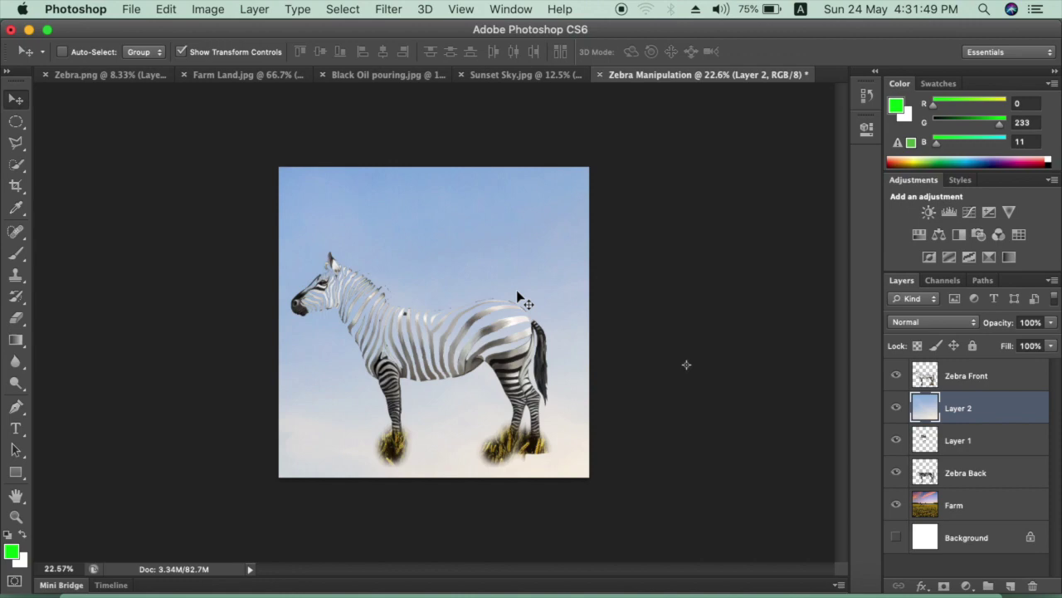
pyautogui.press('super+minus')
pyautogui.press('super+minus')
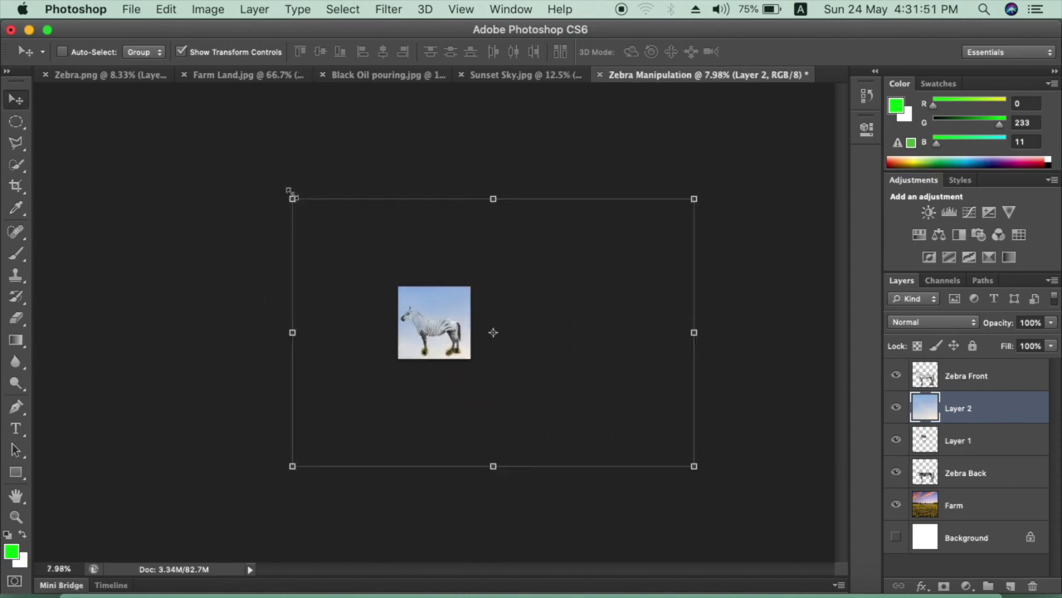
pyautogui.moveTo(292, 198); pyautogui.dragTo(553, 372)
pyautogui.moveTo(652, 424); pyautogui.dragTo(449, 279)
pyautogui.press('super+0')
pyautogui.press('Return')
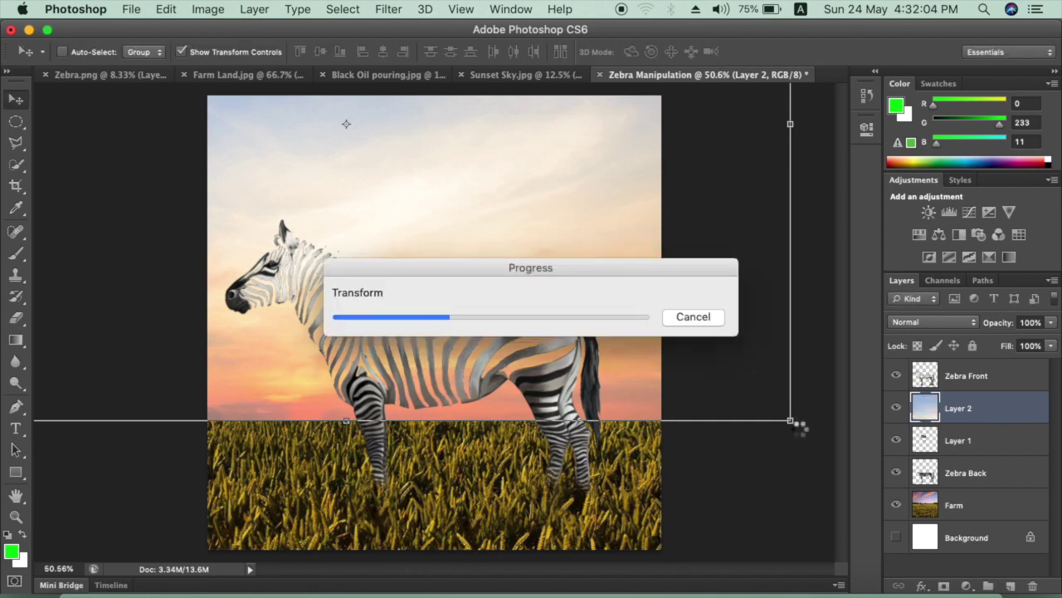
# - Refit the sky to the image's upper part and nudge it down slightly
pyautogui.press('super+t')
pyautogui.moveTo(753, 391)
pyautogui.mouseDown()
pyautogui.moveTo(603, 251)
pyautogui.moveTo(610, 289)
pyautogui.mouseUp()
pyautogui.press('Return')
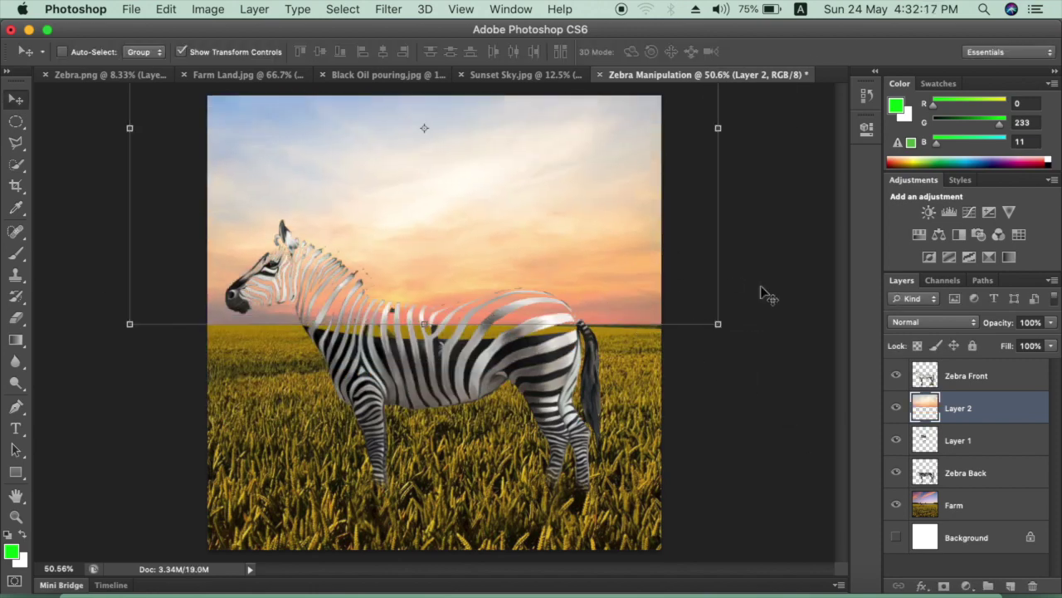
pyautogui.hotkey('shift', 'Down')
pyautogui.hotkey('shift', 'Down')
pyautogui.hotkey('shift', 'Down')
pyautogui.press('e')
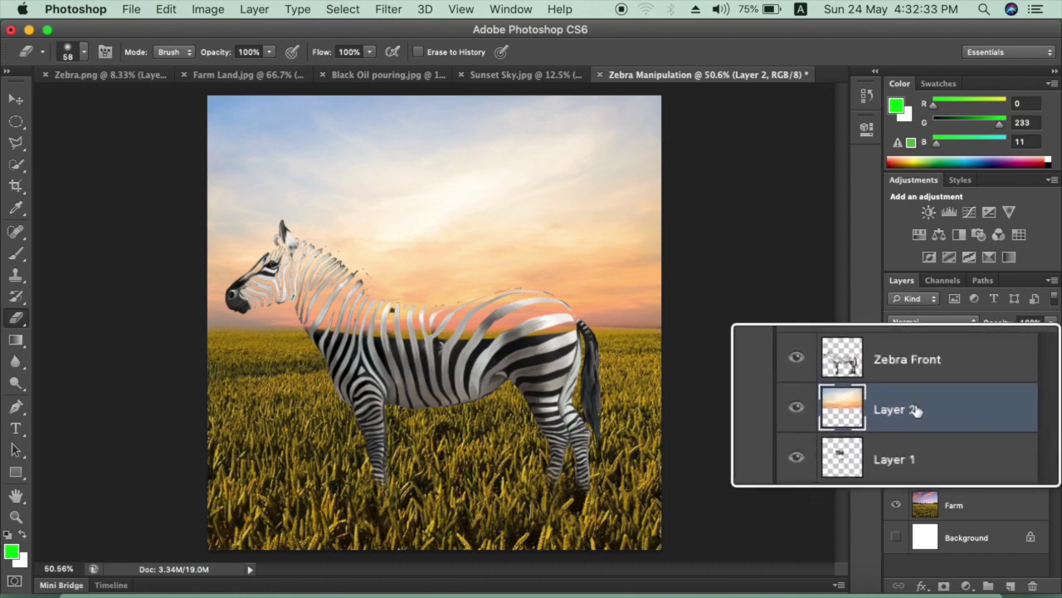
# - Move the sunset sky Layer 2 below Zebra Back, just above Farm
pyautogui.moveTo(916, 415); pyautogui.dragTo(931, 484)
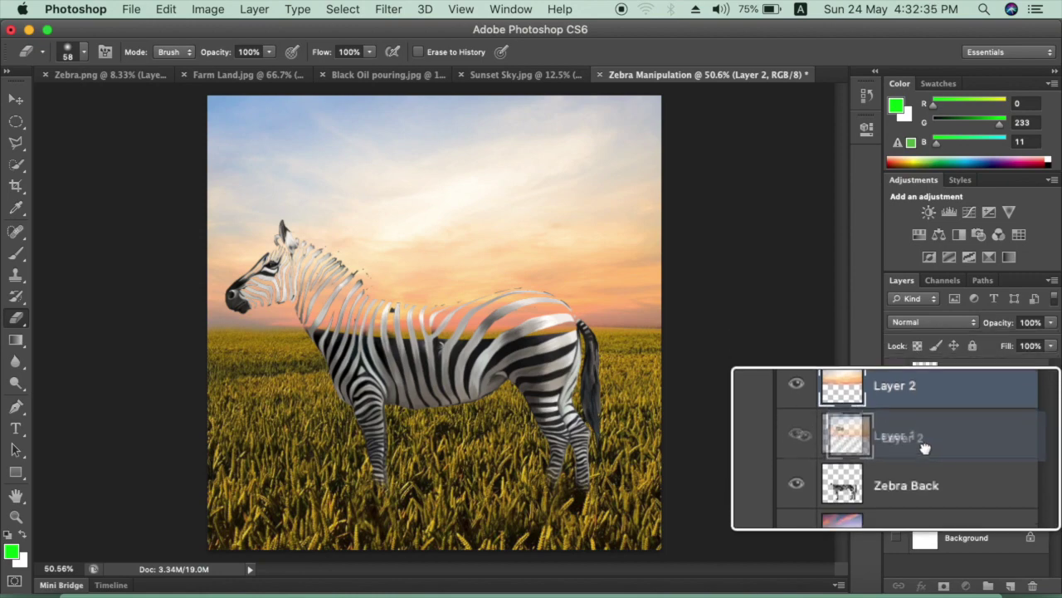
pyautogui.moveTo(931, 484); pyautogui.dragTo(933, 489)
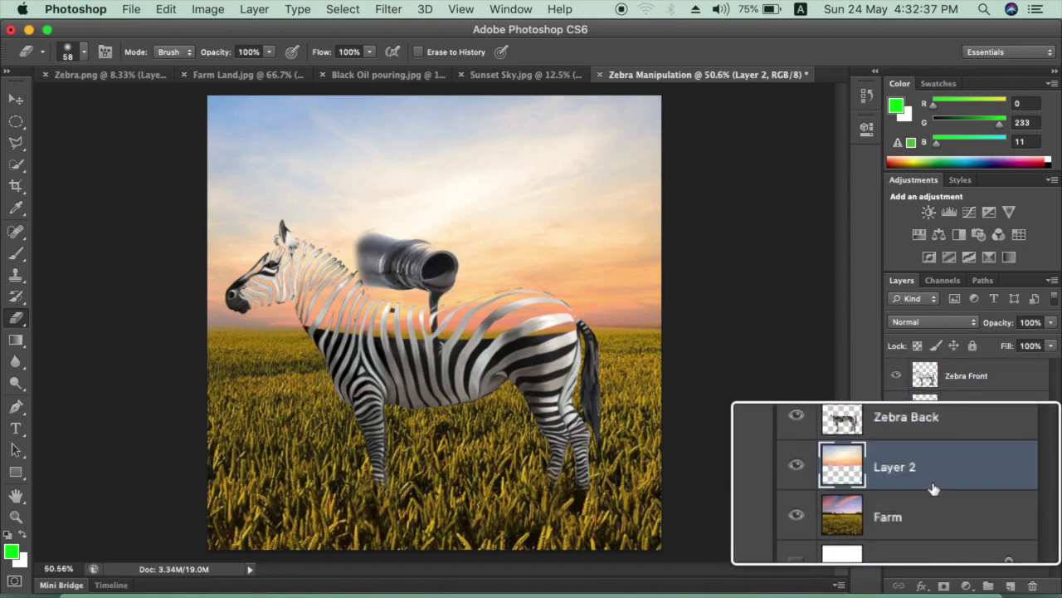
pyautogui.press('v')
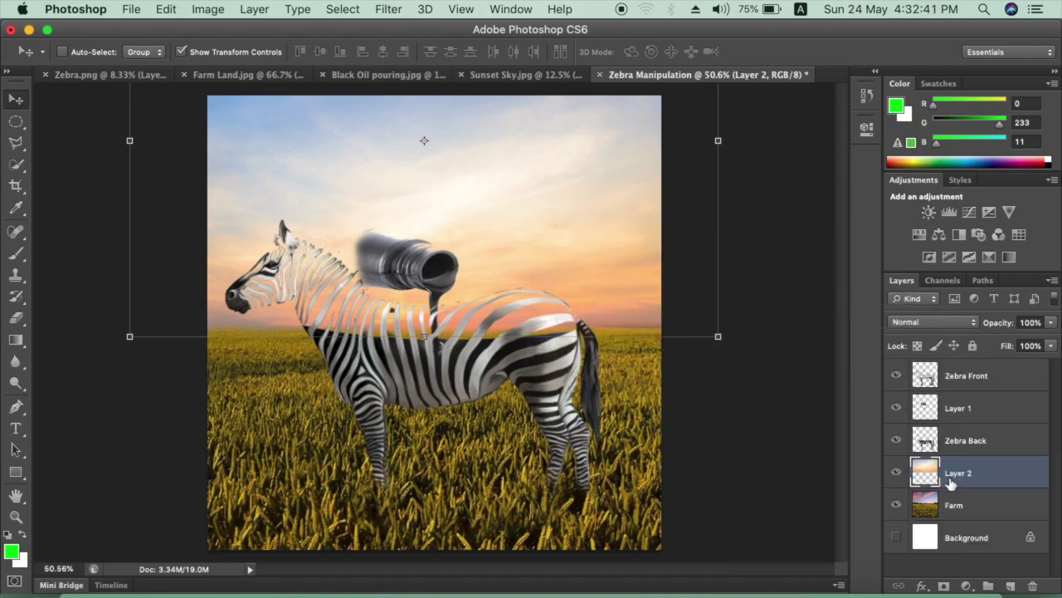
# - Darken the sunset sky layer by pulling its RGB curve down in Image > Adjustments > Curves
pyautogui.click(214, 9)
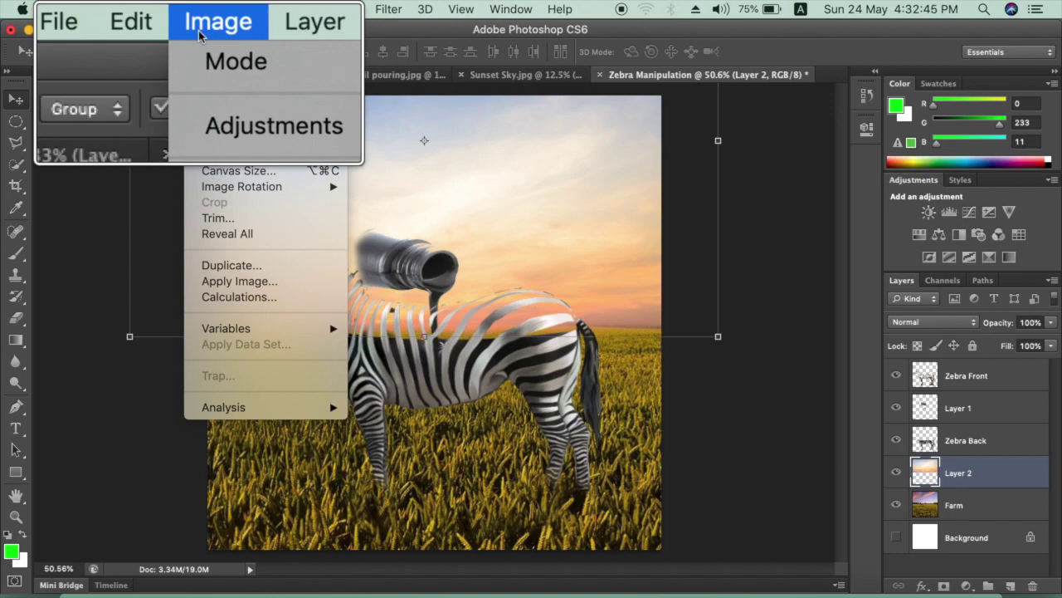
pyautogui.moveTo(249, 60)
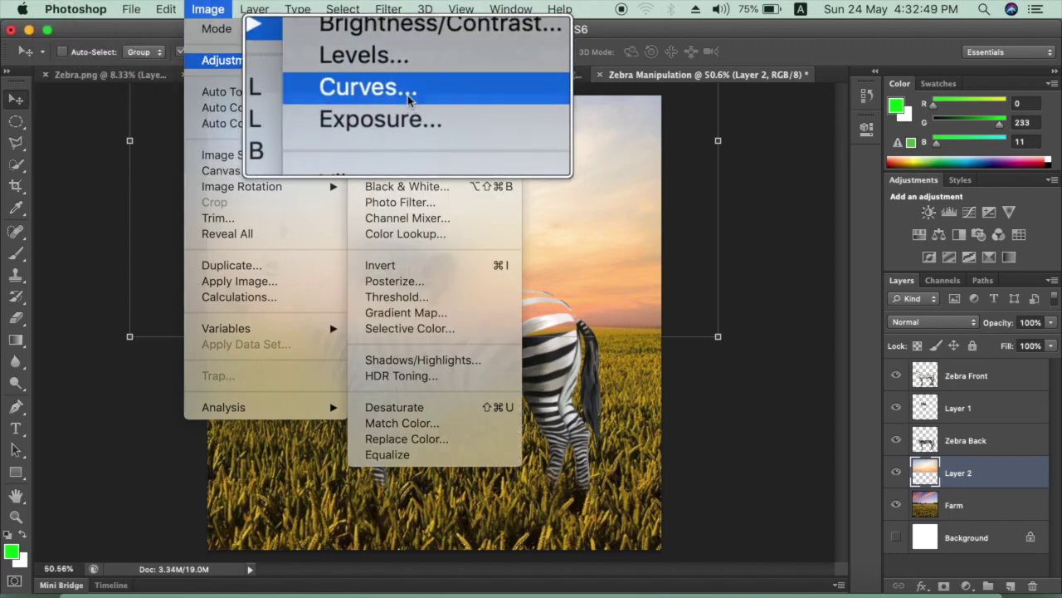
pyautogui.click(407, 97)
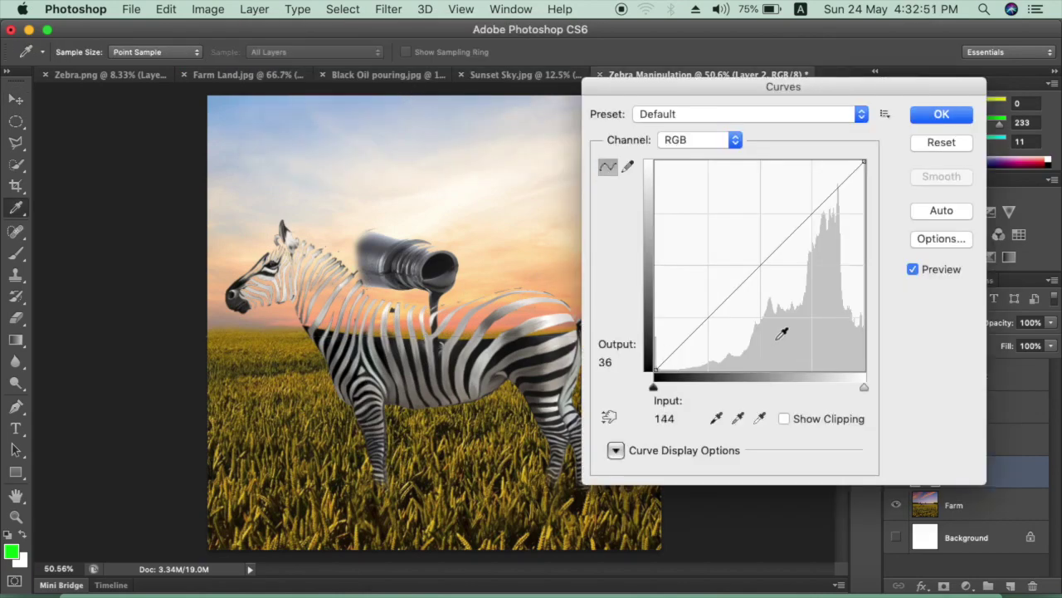
pyautogui.moveTo(768, 280); pyautogui.dragTo(791, 292)
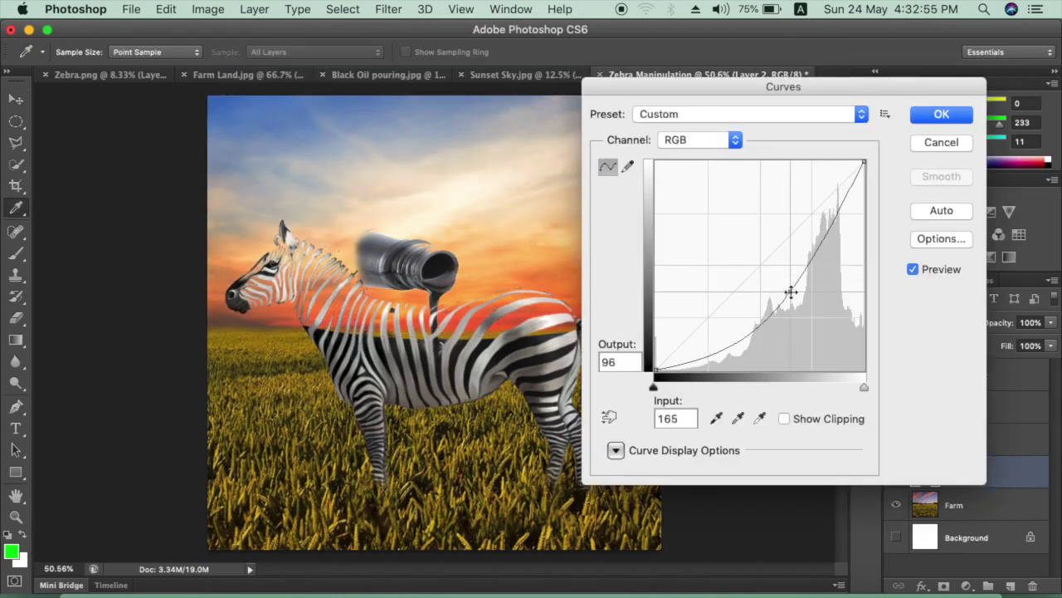
pyautogui.click(930, 114)
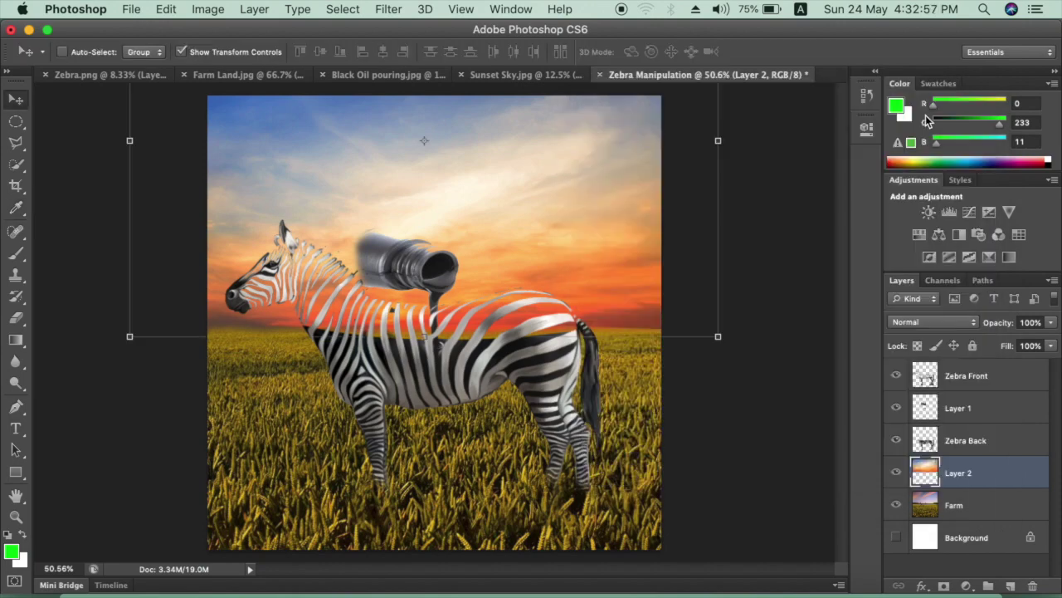
# - Slightly darken the Farm wheat field and the Layer 1 oil bottle with Curves
pyautogui.click(965, 513)
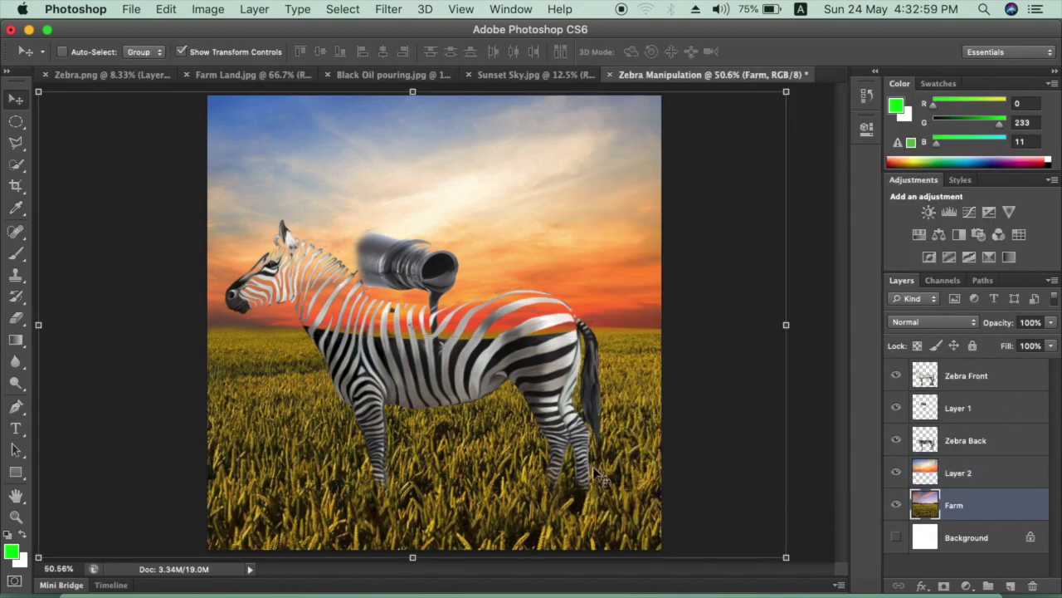
pyautogui.press('super+m')
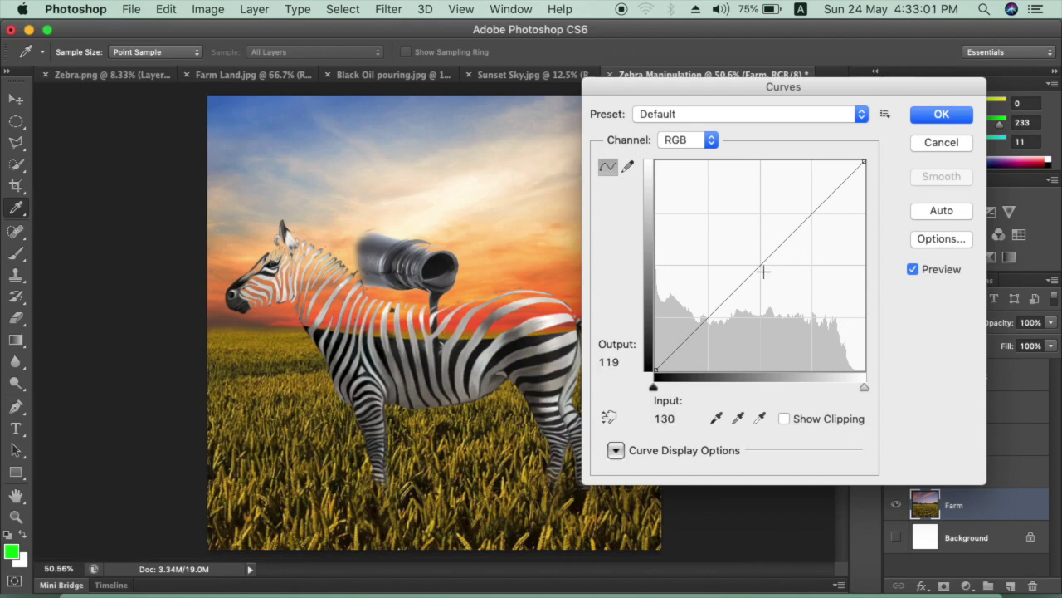
pyautogui.moveTo(763, 272); pyautogui.dragTo(766, 279)
pyautogui.press('Return')
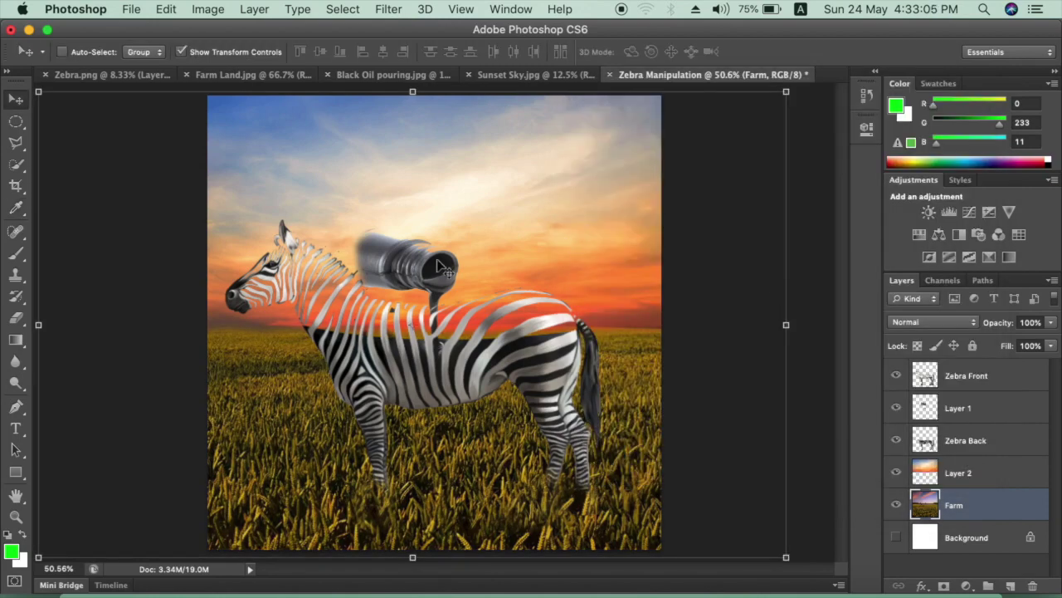
pyautogui.click(947, 412)
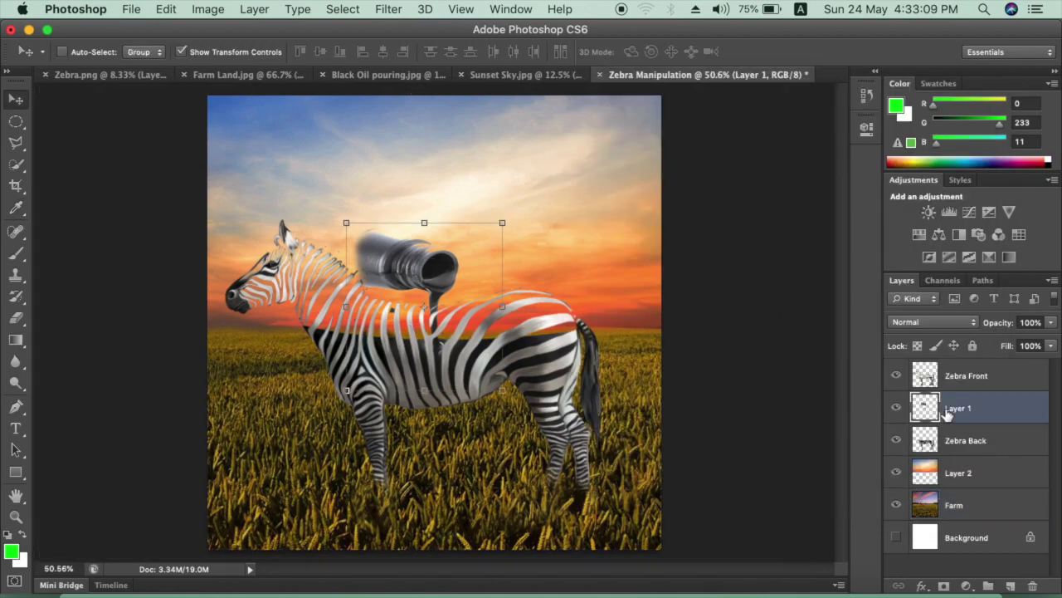
pyautogui.press('super+m')
pyautogui.moveTo(781, 292); pyautogui.dragTo(766, 278)
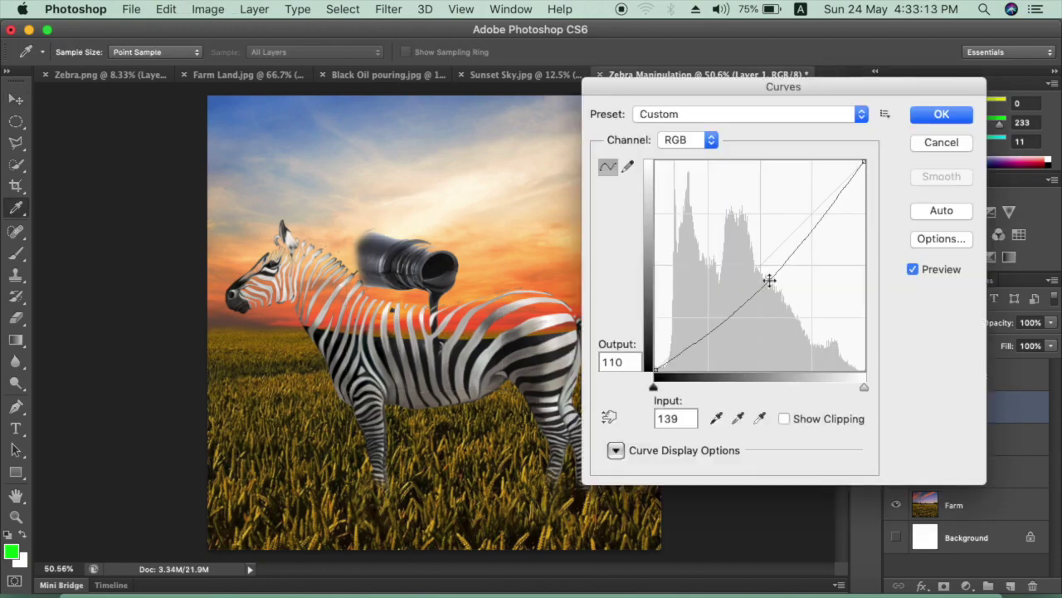
pyautogui.press('Return')
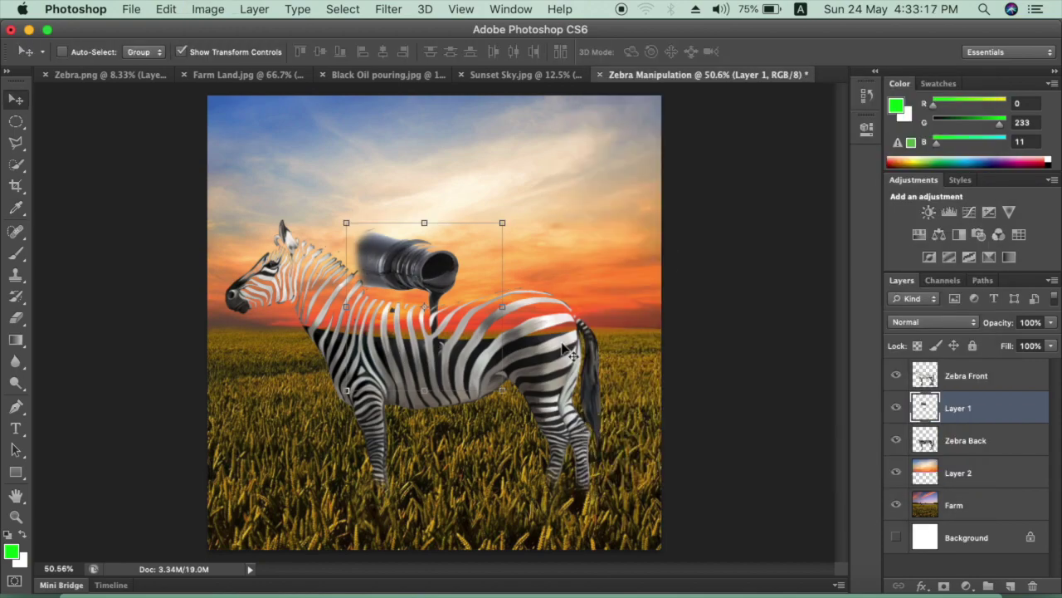
# - Brighten the Zebra Front layer's stripes by pulling its curve up
pyautogui.click(954, 376)
pyautogui.press('super+m')
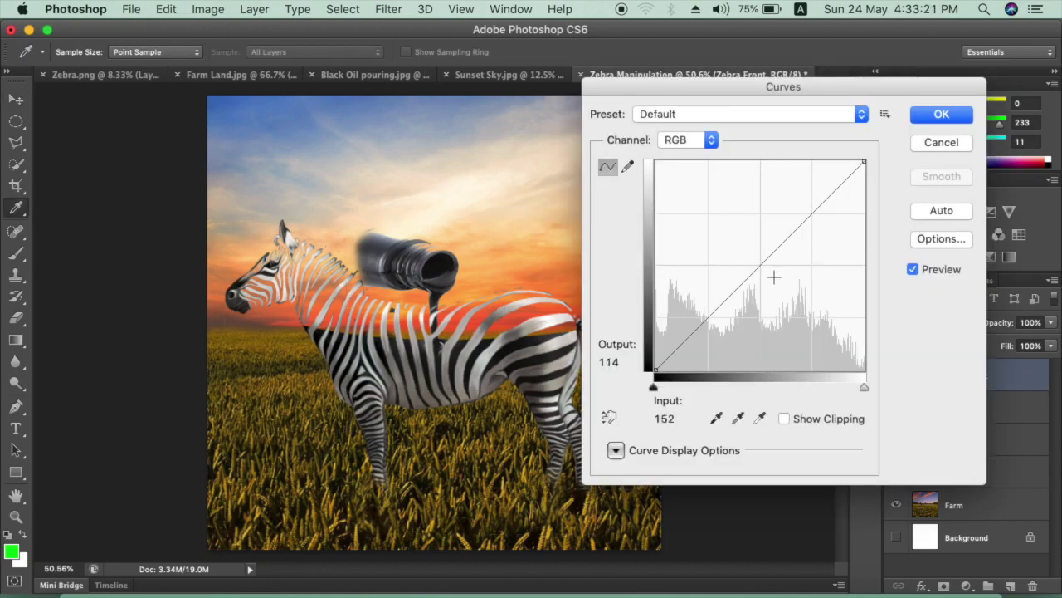
pyautogui.moveTo(773, 277); pyautogui.dragTo(754, 261)
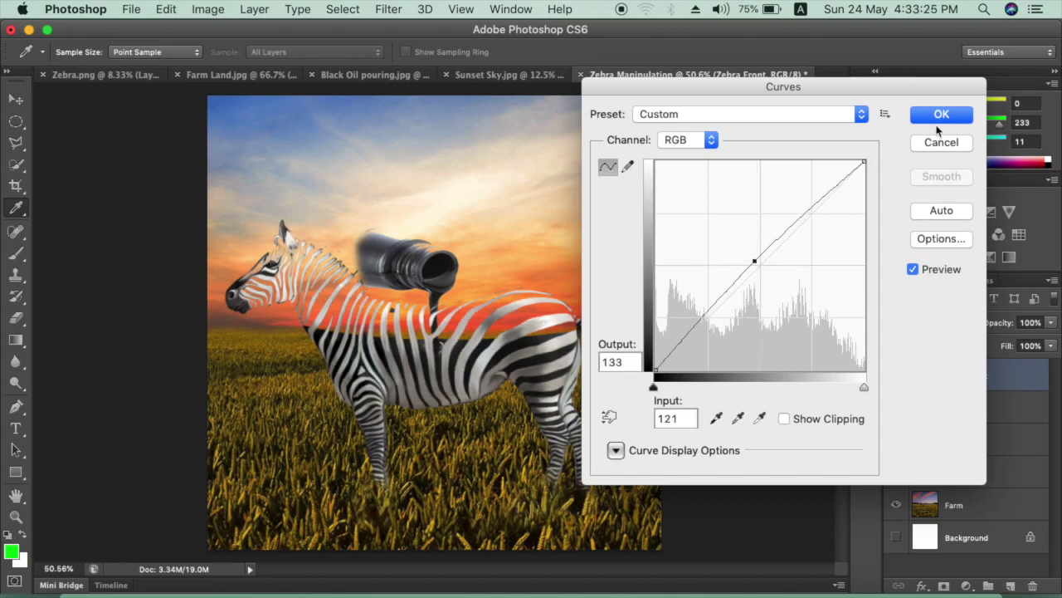
pyautogui.click(941, 114)
pyautogui.click(963, 405)
pyautogui.click(960, 442)
# - Open Curves on the Zebra Back layer with Cmd+M
pyautogui.press('super+m')
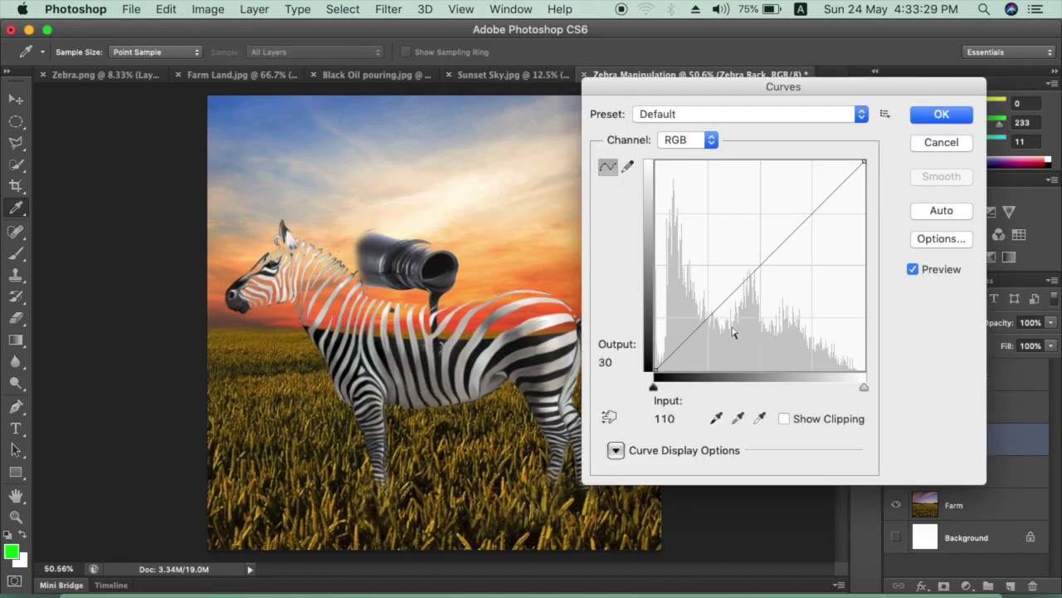